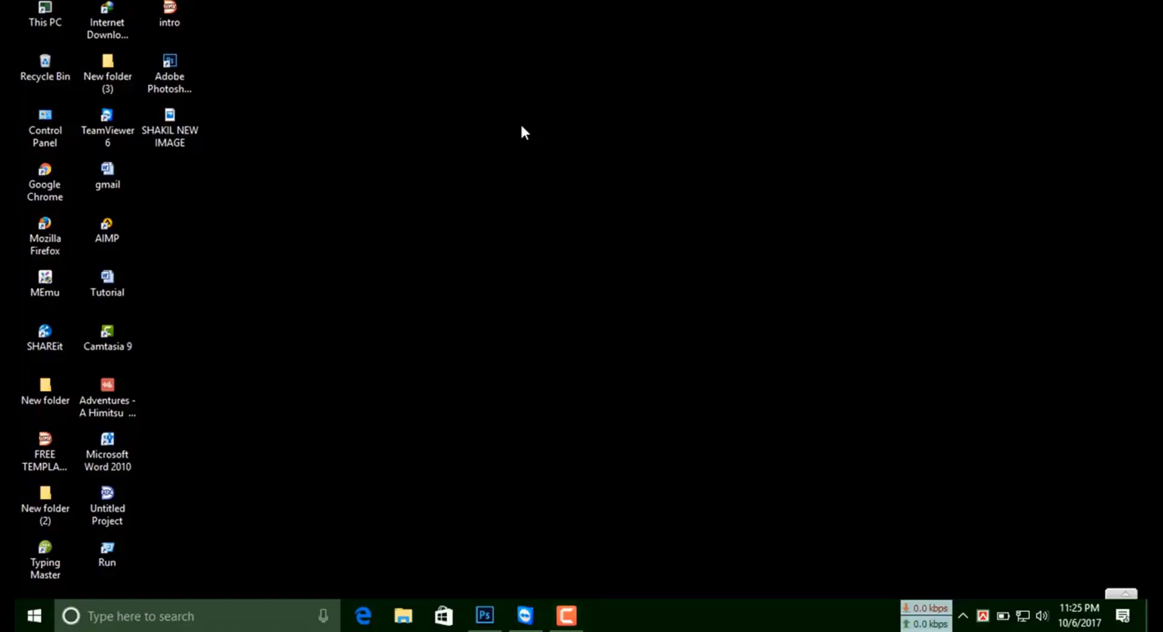
Refresh the desktop several times from its context menu
{"action": "right_click", "coordinate": [521, 130]}
{"action": "left_click", "coordinate": [545, 175]}
{"action": "right_click", "coordinate": [540, 117]}
{"action": "left_click", "coordinate": [588, 168]}
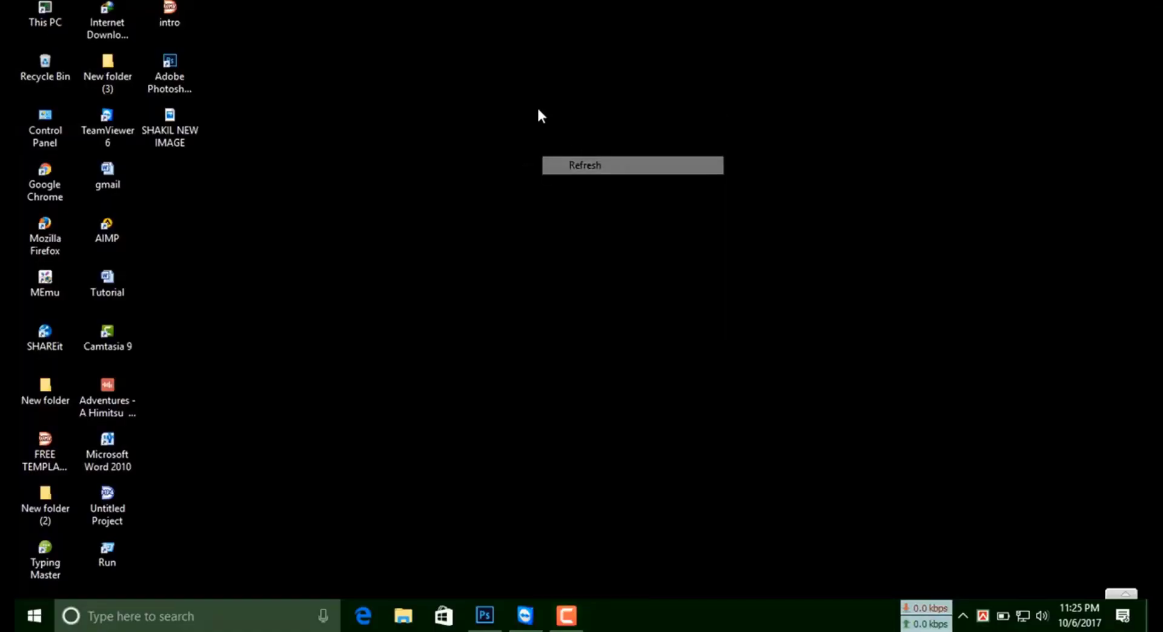
{"action": "right_click", "coordinate": [540, 116]}
{"action": "left_click", "coordinate": [582, 165]}
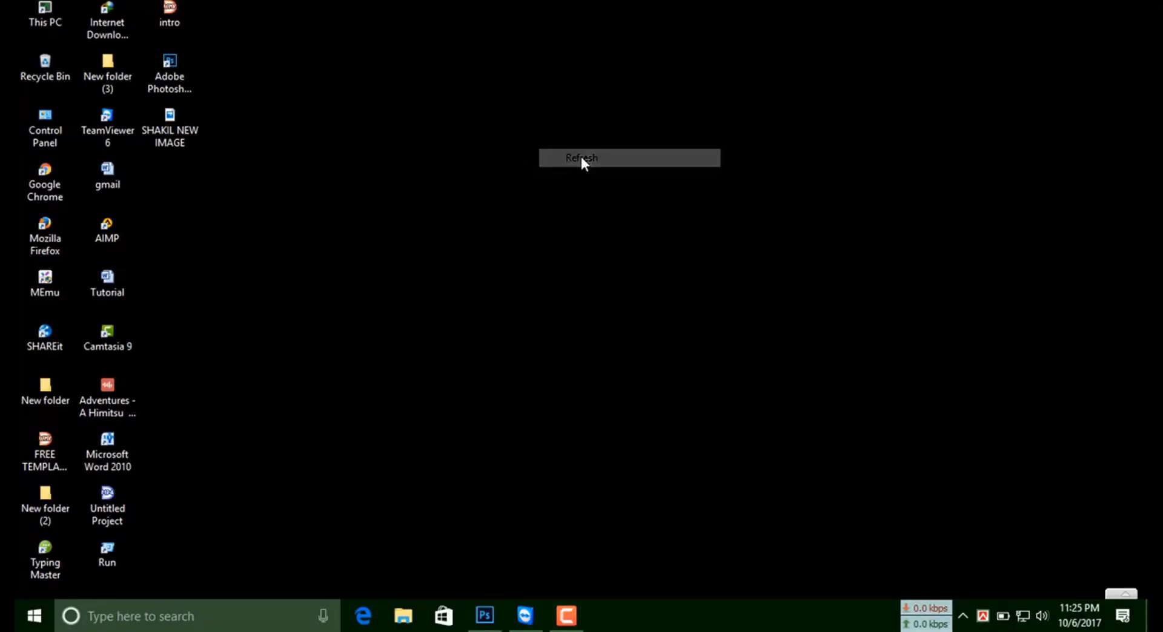
Create a 1920 × 1080 px, 72 ppi document with an off-white (fffafa) background
{"action": "left_click", "coordinate": [485, 616]}
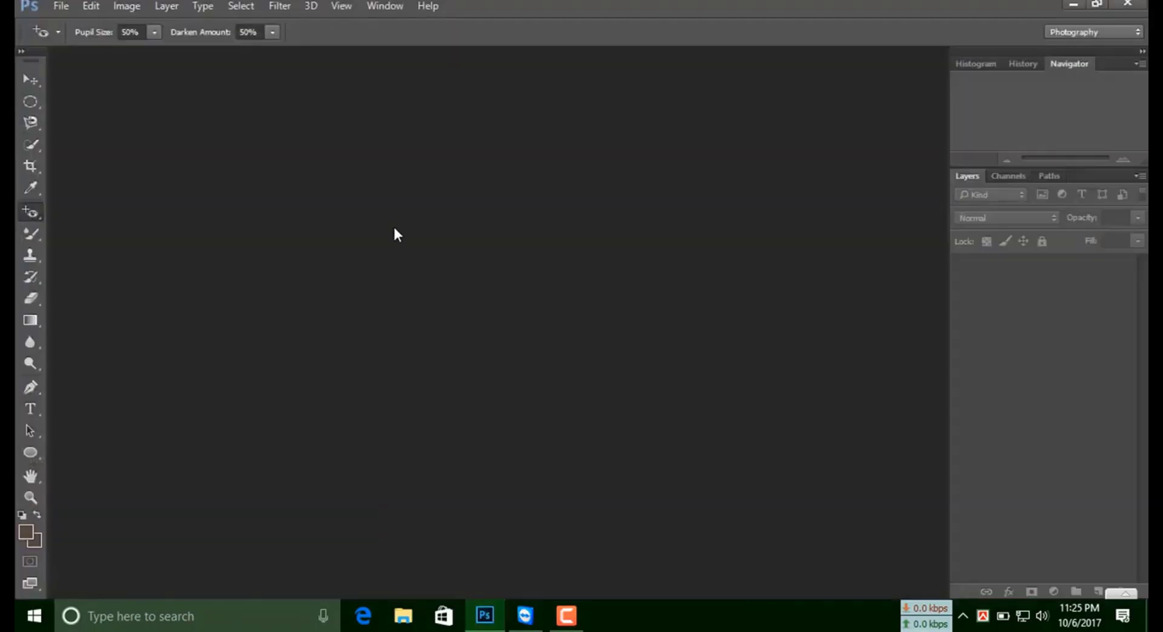
{"action": "left_click", "coordinate": [54, 8]}
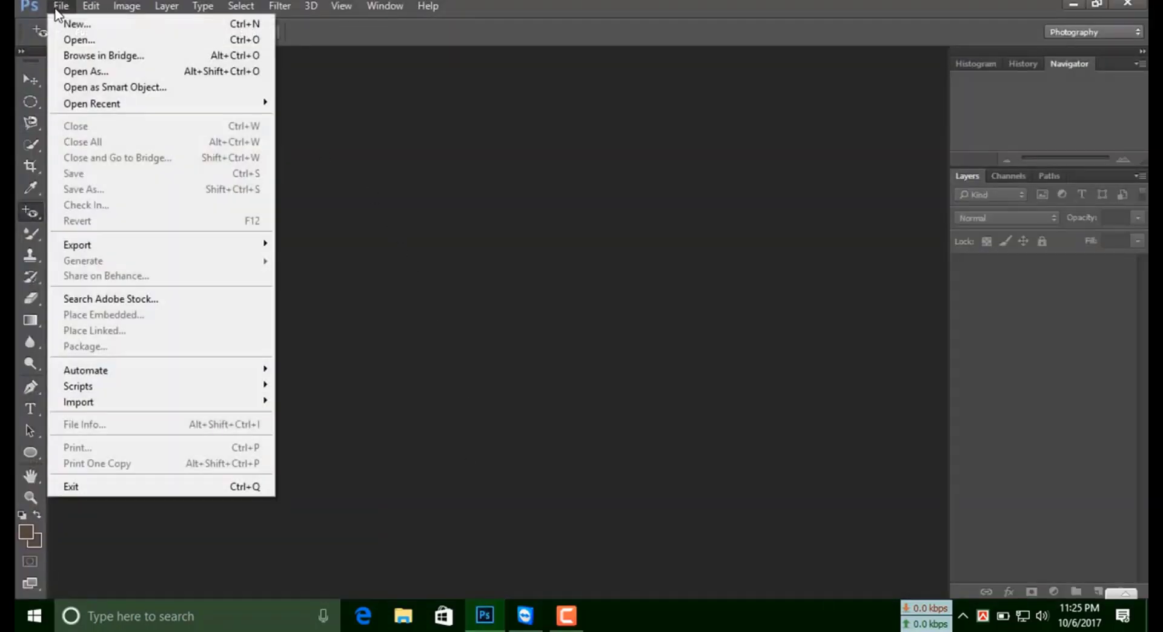
{"action": "left_click", "coordinate": [51, 19]}
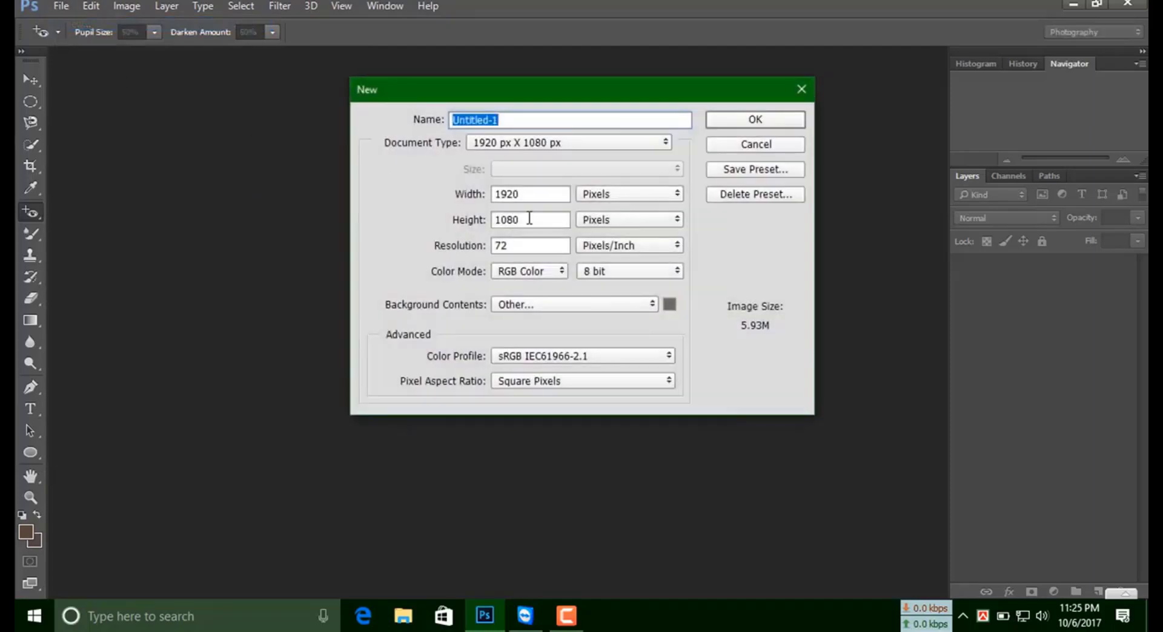
{"action": "double_click", "coordinate": [533, 194]}
{"action": "double_click", "coordinate": [533, 220]}
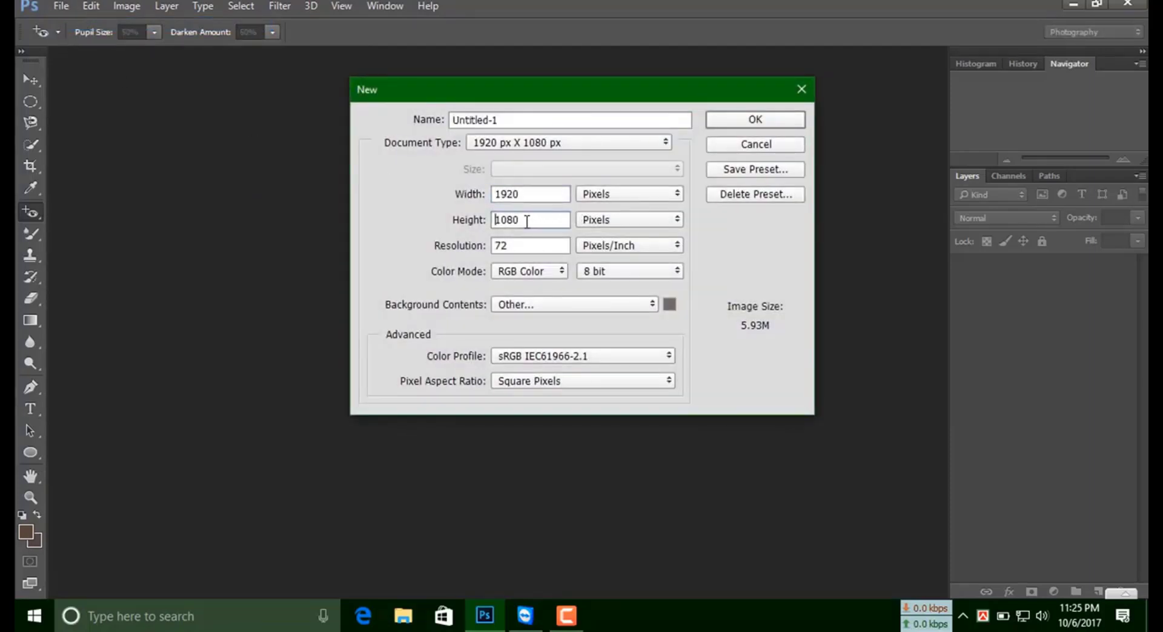
{"action": "double_click", "coordinate": [528, 246]}
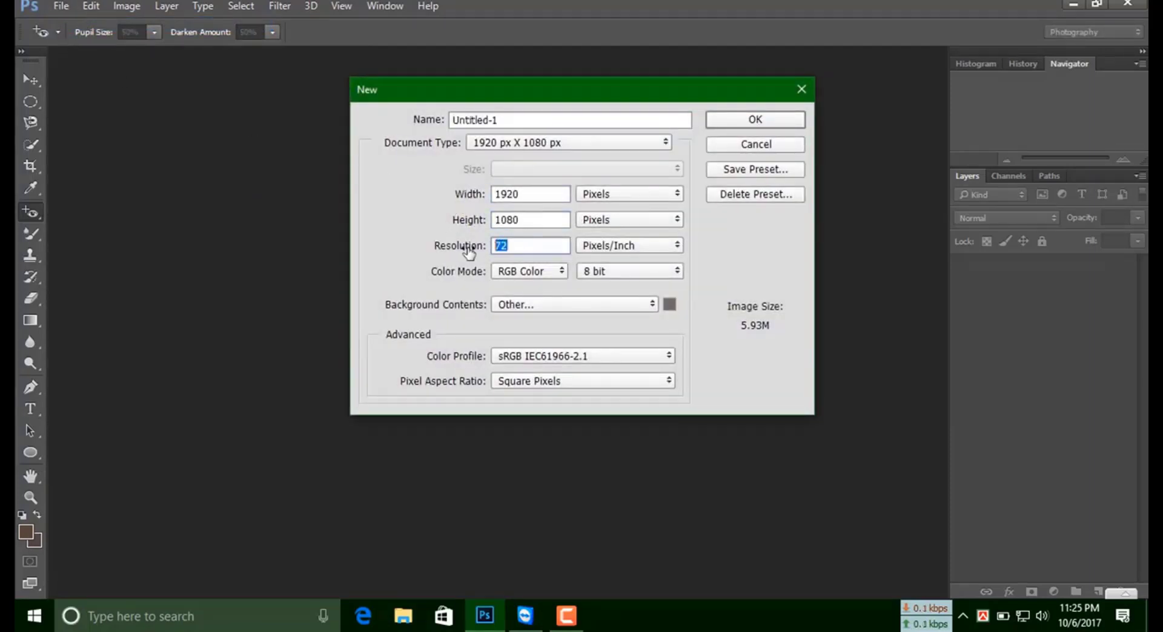
{"action": "left_click", "coordinate": [668, 306]}
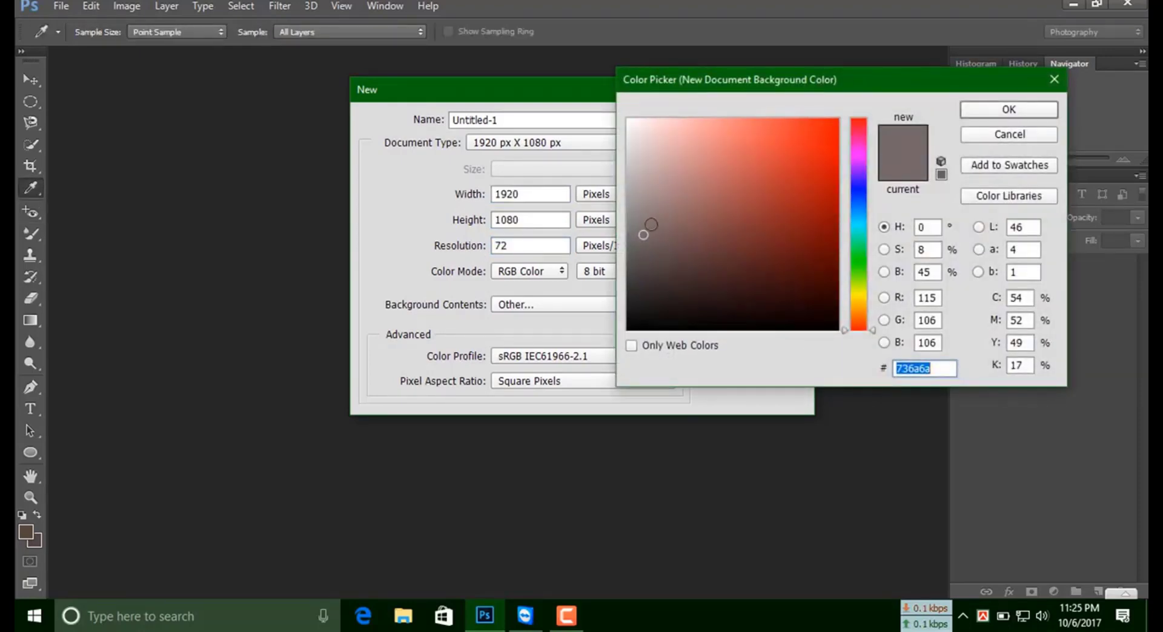
{"action": "mouse_move", "coordinate": [646, 218]}
{"action": "left_mouse_down"}
{"action": "mouse_move", "coordinate": [635, 246]}
{"action": "mouse_move", "coordinate": [630, 104]}
{"action": "left_mouse_up"}
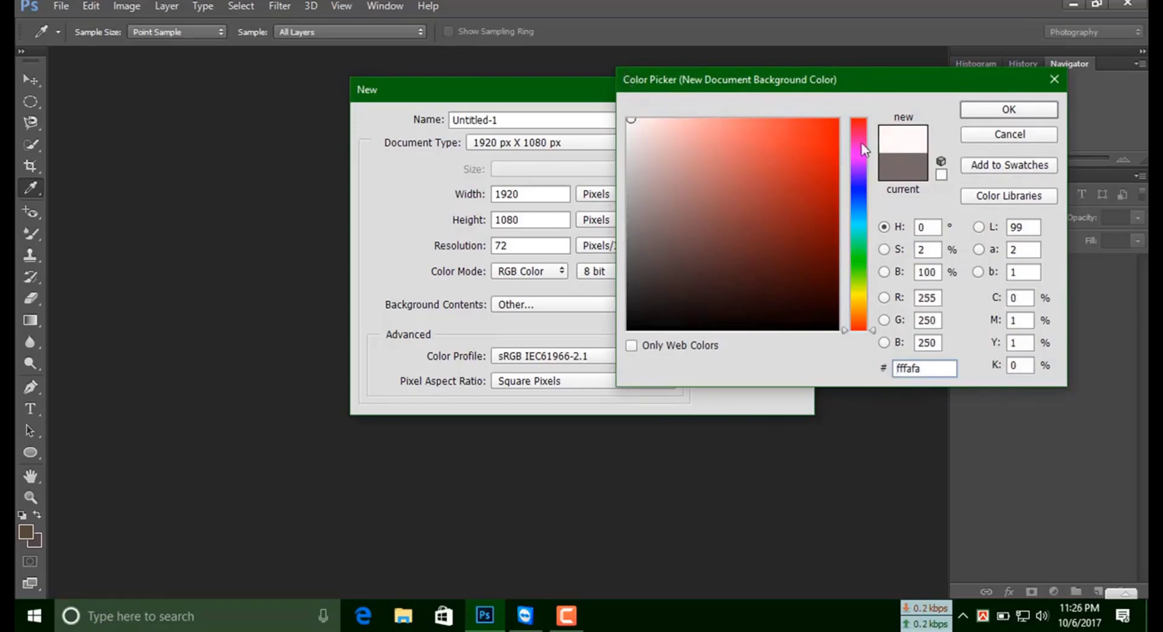
{"action": "left_click", "coordinate": [1020, 111]}
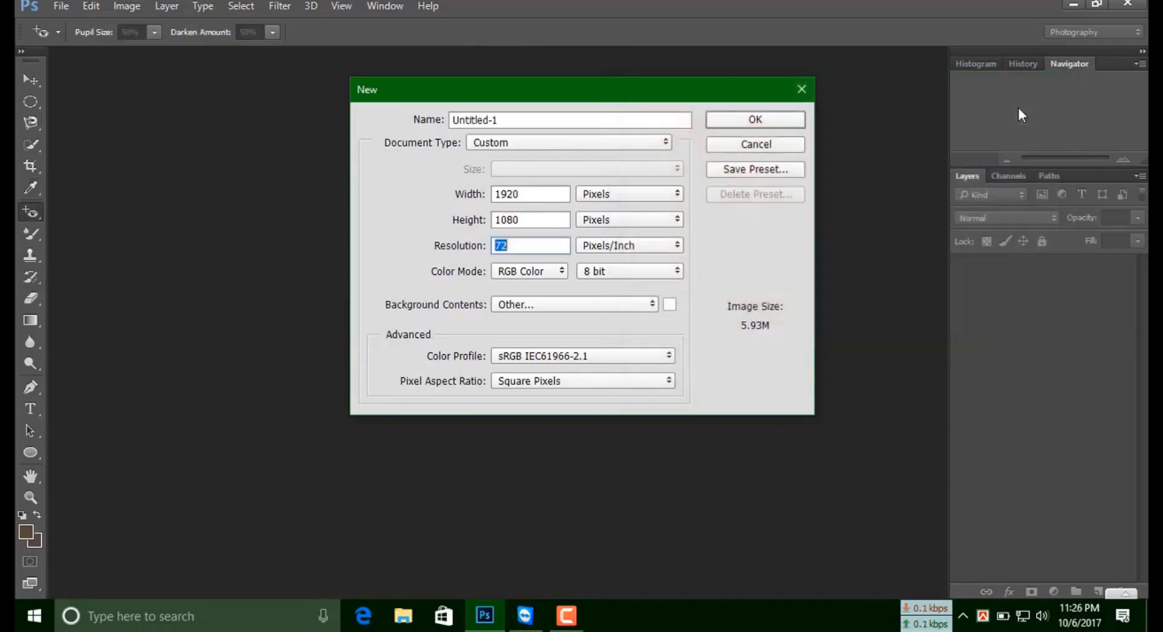
{"action": "left_click", "coordinate": [722, 125]}
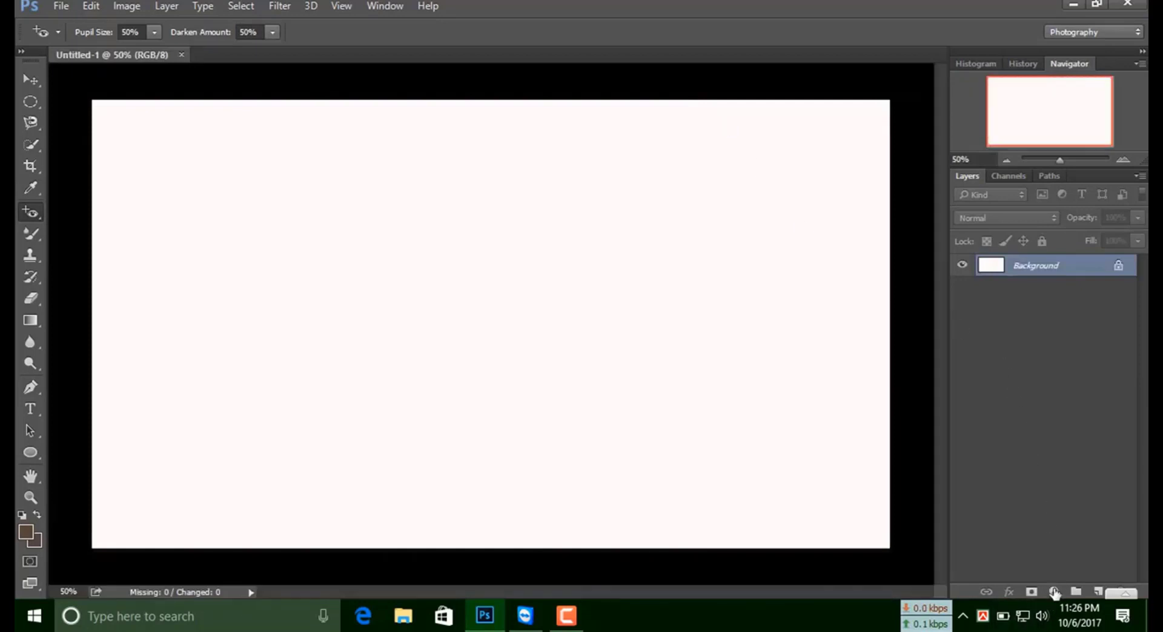
Add a Gradient fill layer starting from the Black, White gradient preset
{"action": "left_click", "coordinate": [1054, 592]}
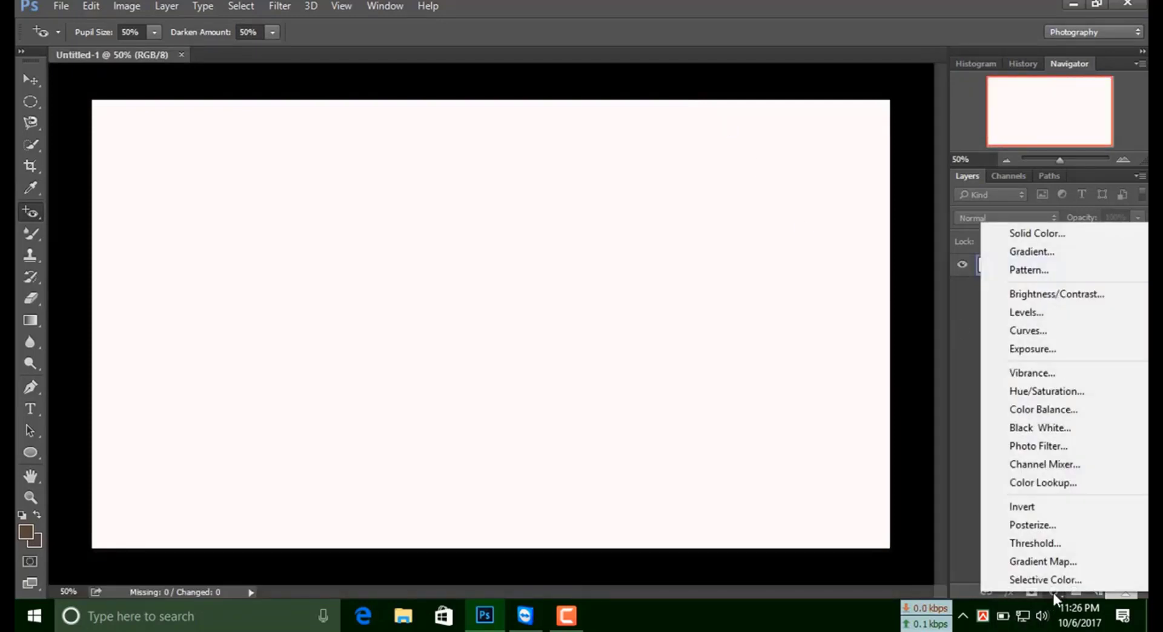
{"action": "left_click", "coordinate": [1030, 252]}
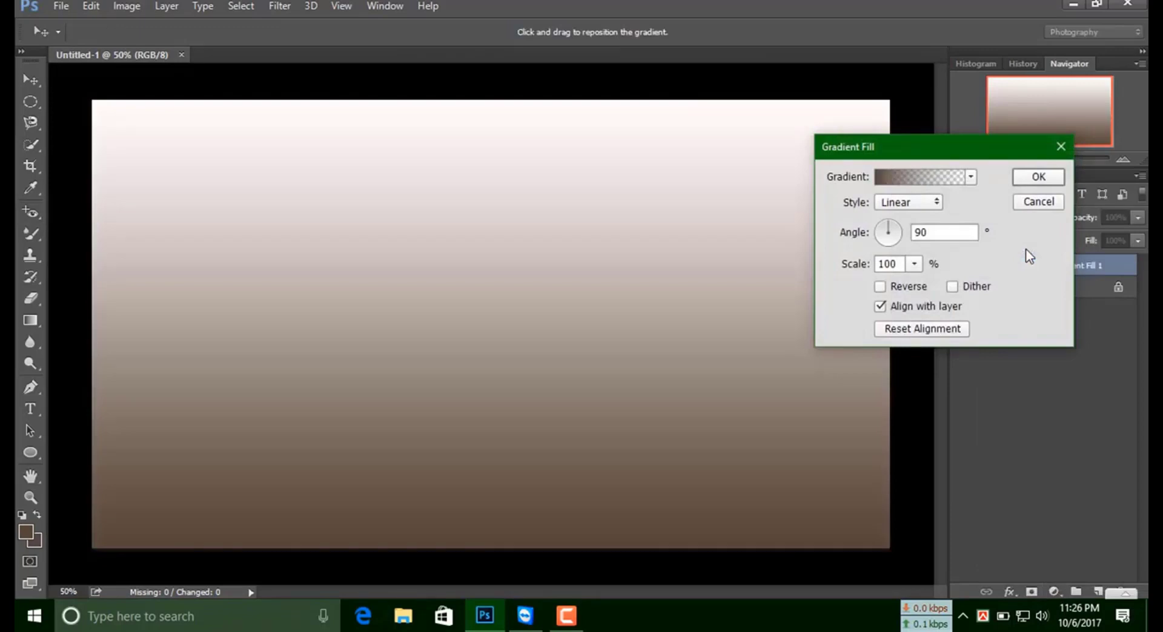
{"action": "left_click", "coordinate": [951, 178]}
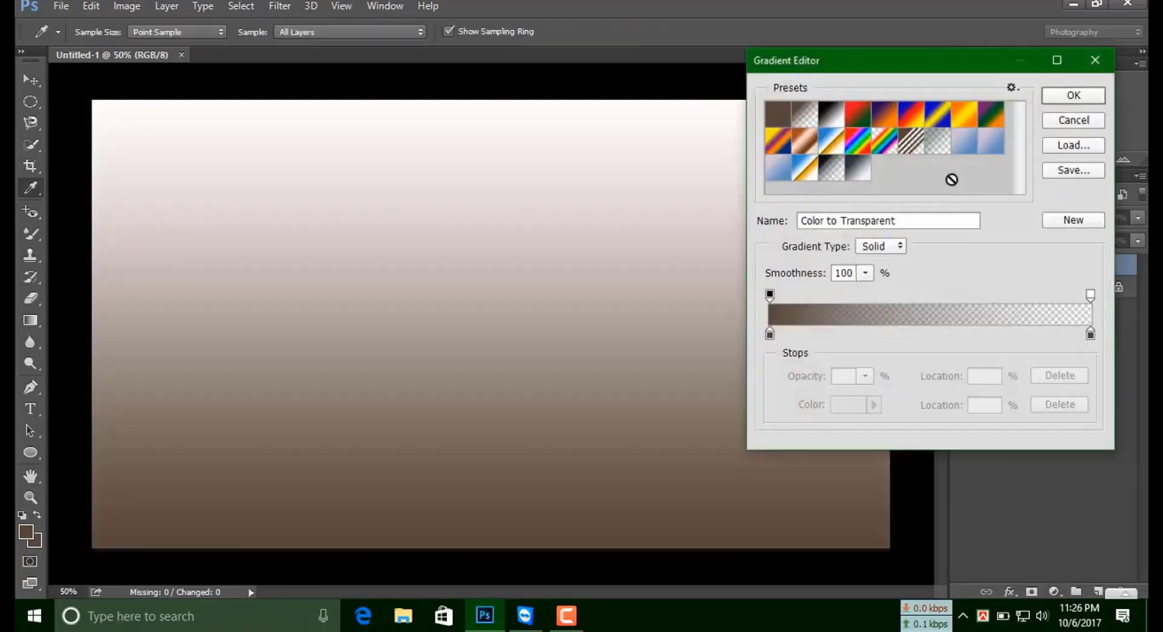
{"action": "left_click", "coordinate": [834, 124]}
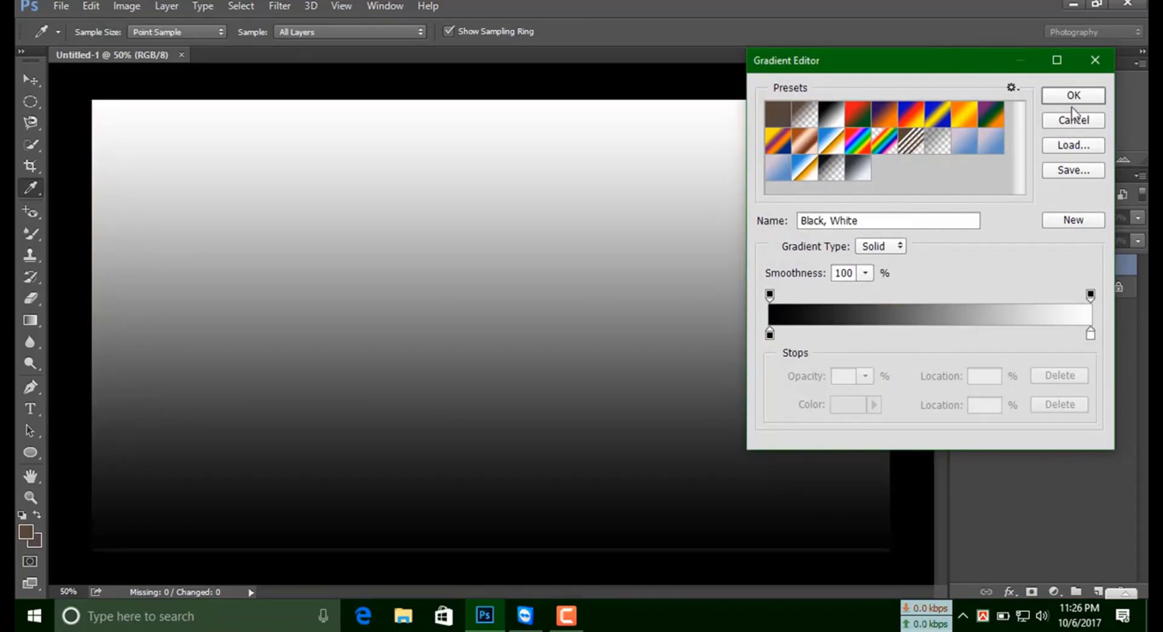
Recolour the stops dark grey and near-black blue, then apply the reversed radial 238% fill
{"action": "double_click", "coordinate": [1091, 334]}
{"action": "mouse_move", "coordinate": [657, 266]}
{"action": "left_mouse_down"}
{"action": "mouse_move", "coordinate": [639, 270]}
{"action": "mouse_move", "coordinate": [637, 254]}
{"action": "left_mouse_up"}
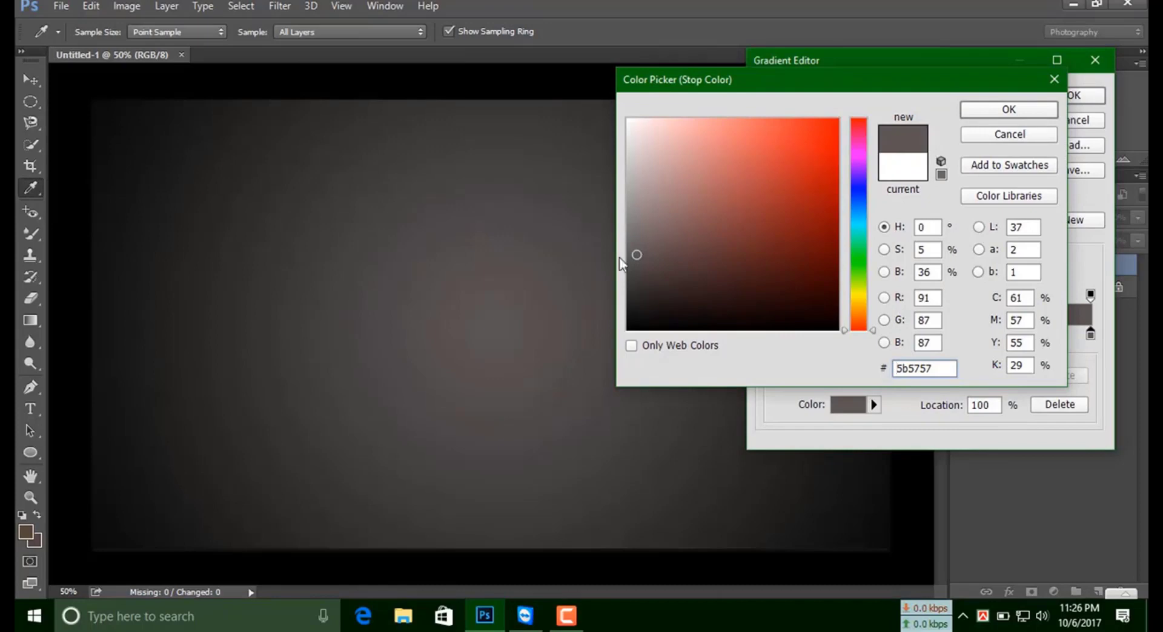
{"action": "left_click_drag", "start_coordinate": [637, 255], "coordinate": [641, 283]}
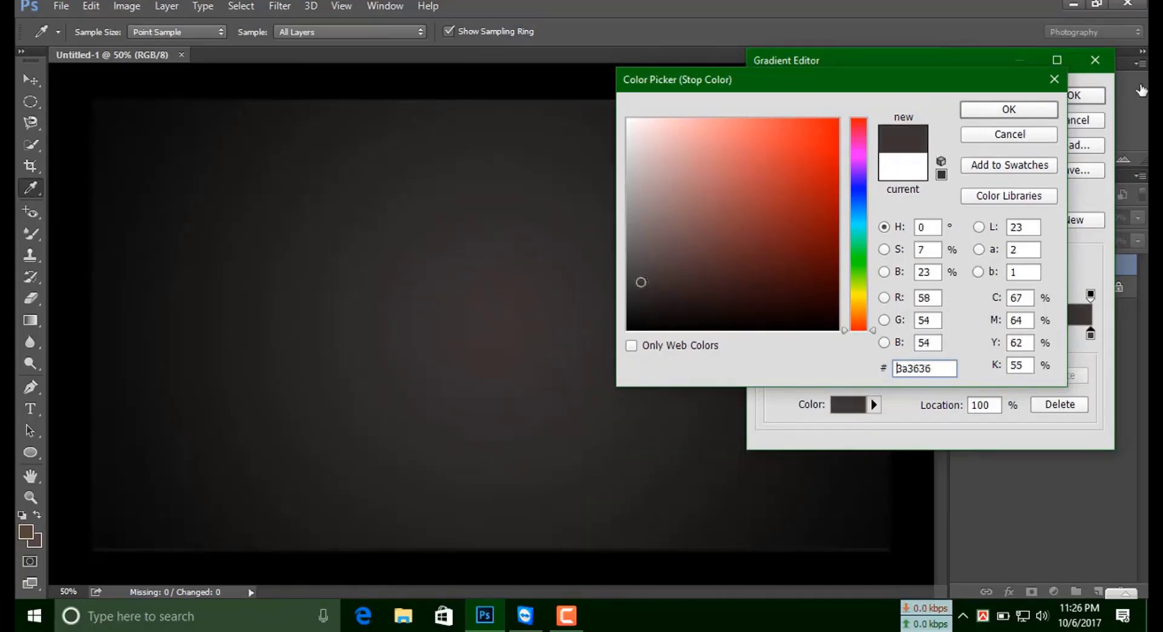
{"action": "left_click", "coordinate": [1008, 109]}
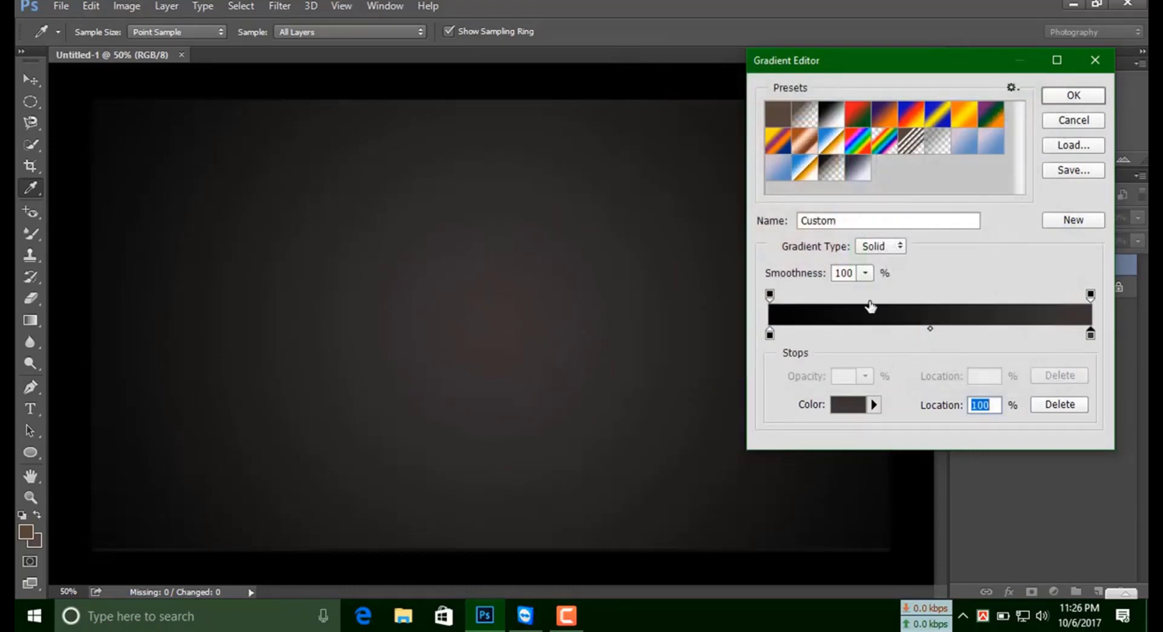
{"action": "left_click", "coordinate": [769, 335]}
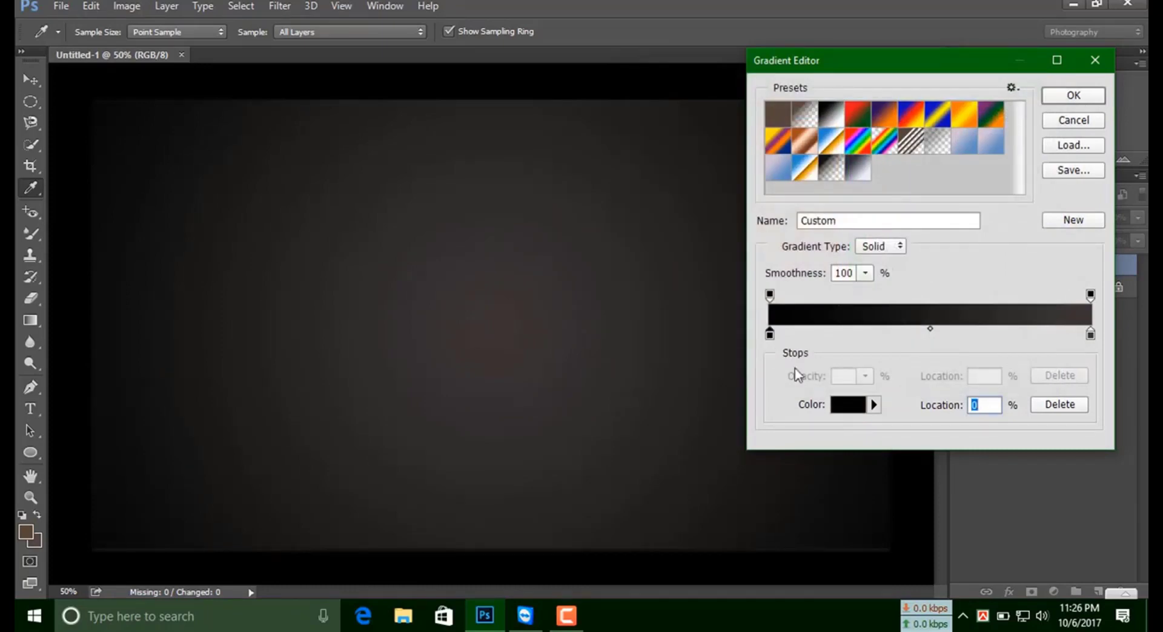
{"action": "left_click", "coordinate": [848, 405]}
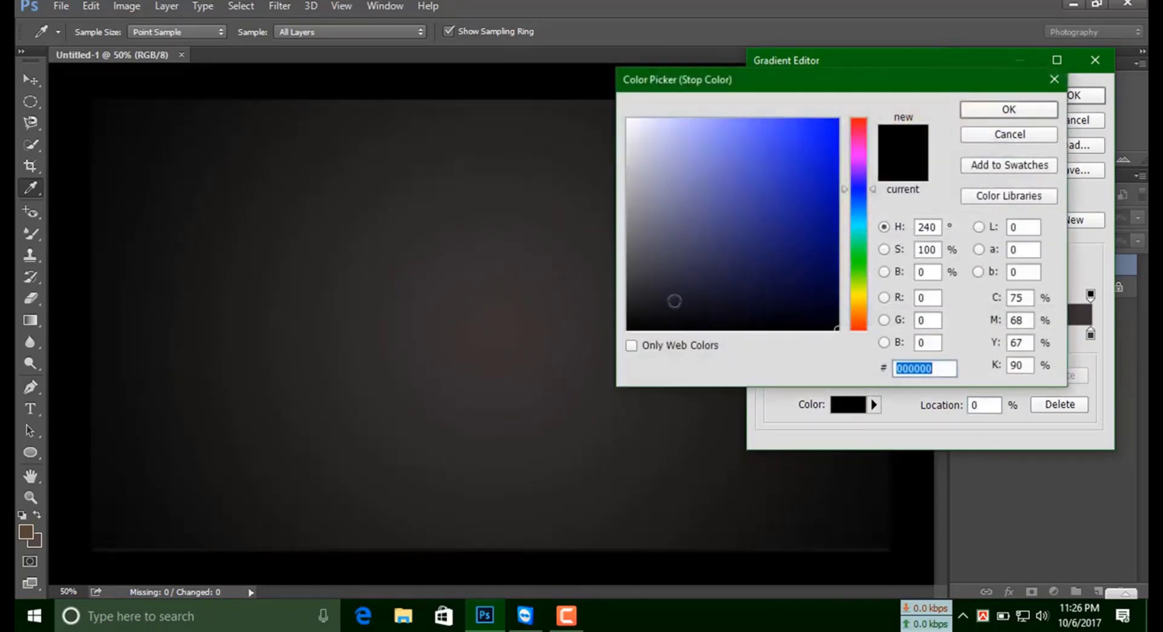
{"action": "left_click", "coordinate": [726, 317]}
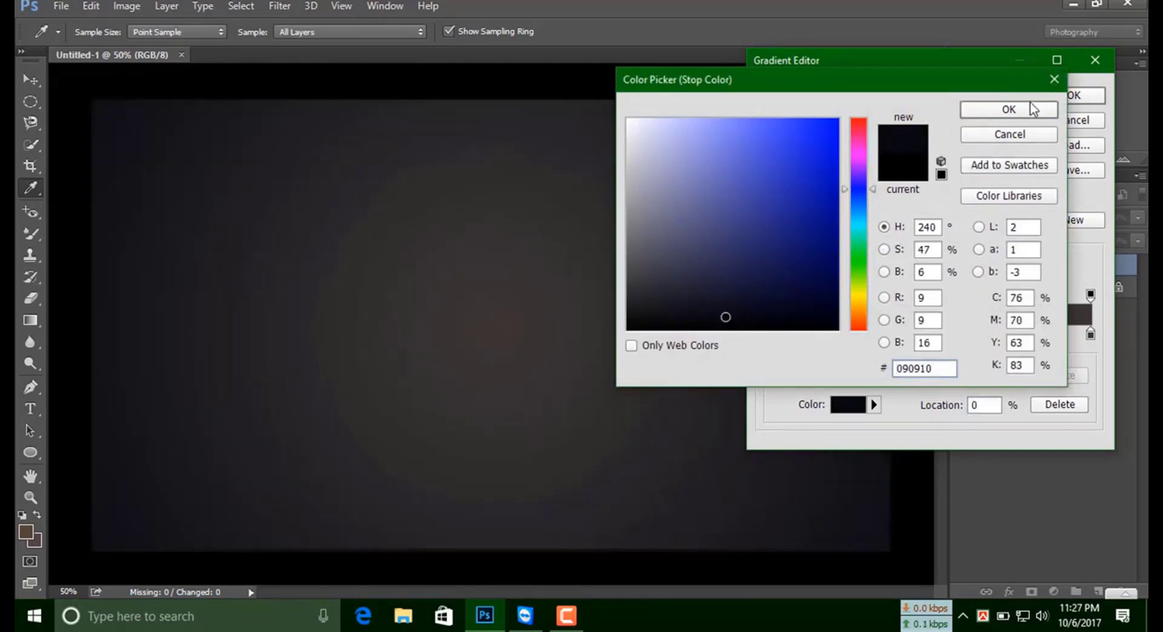
{"action": "left_click", "coordinate": [1033, 109]}
{"action": "left_click", "coordinate": [1074, 97]}
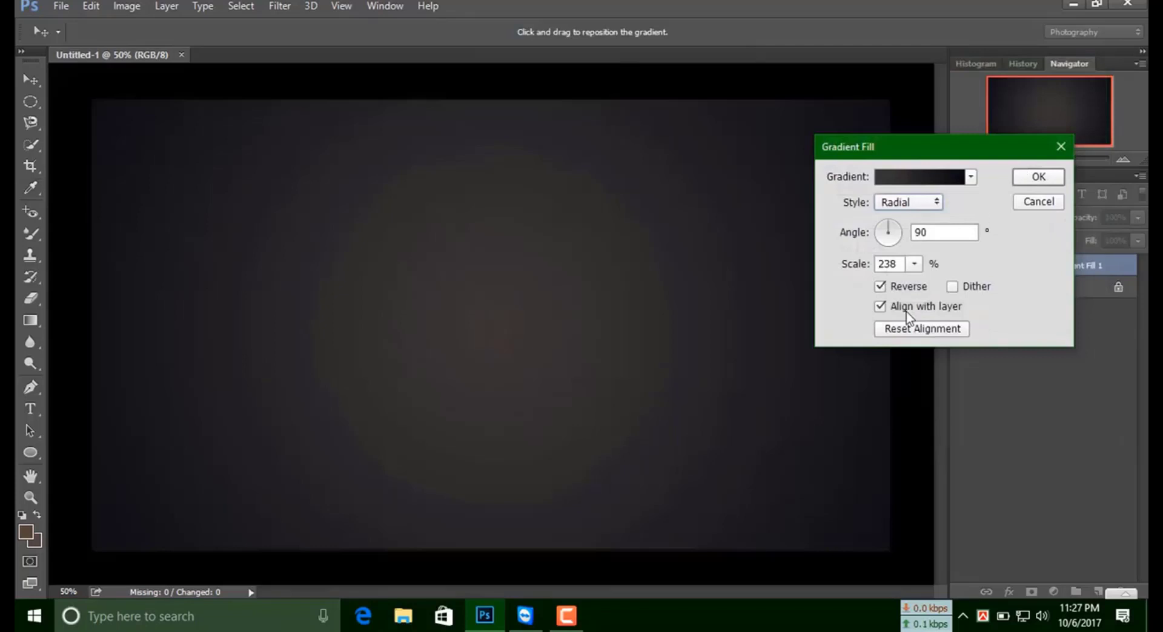
{"action": "left_click", "coordinate": [1033, 179]}
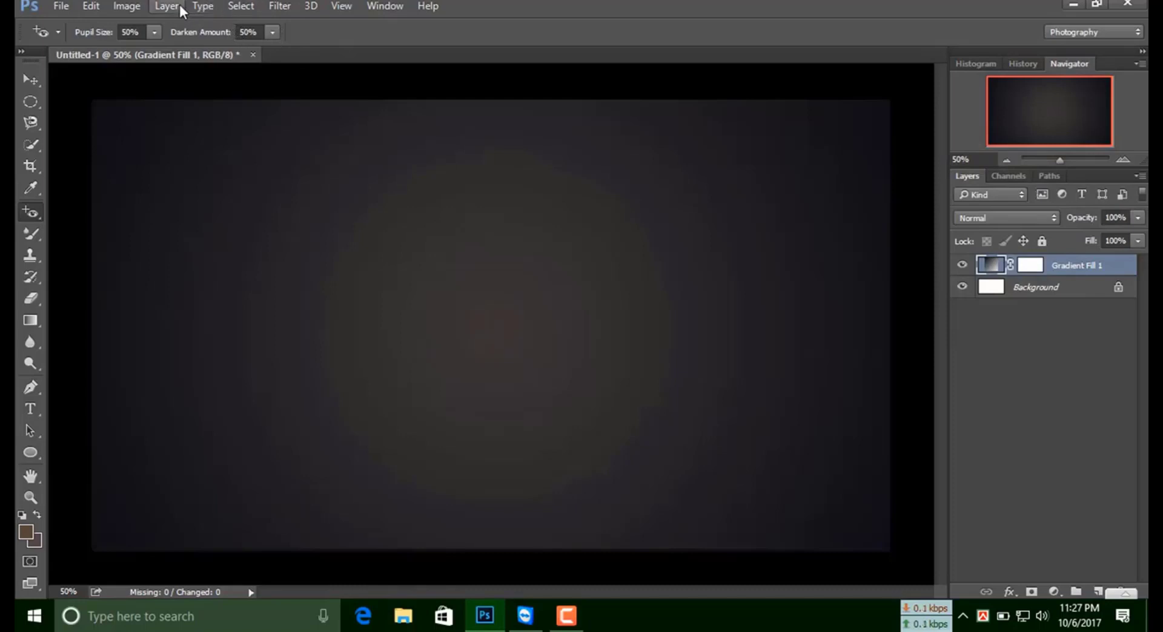
Convert the gradient fill to a smart object and set Uniform Add Noise around 53.69%
{"action": "left_click", "coordinate": [276, 6]}
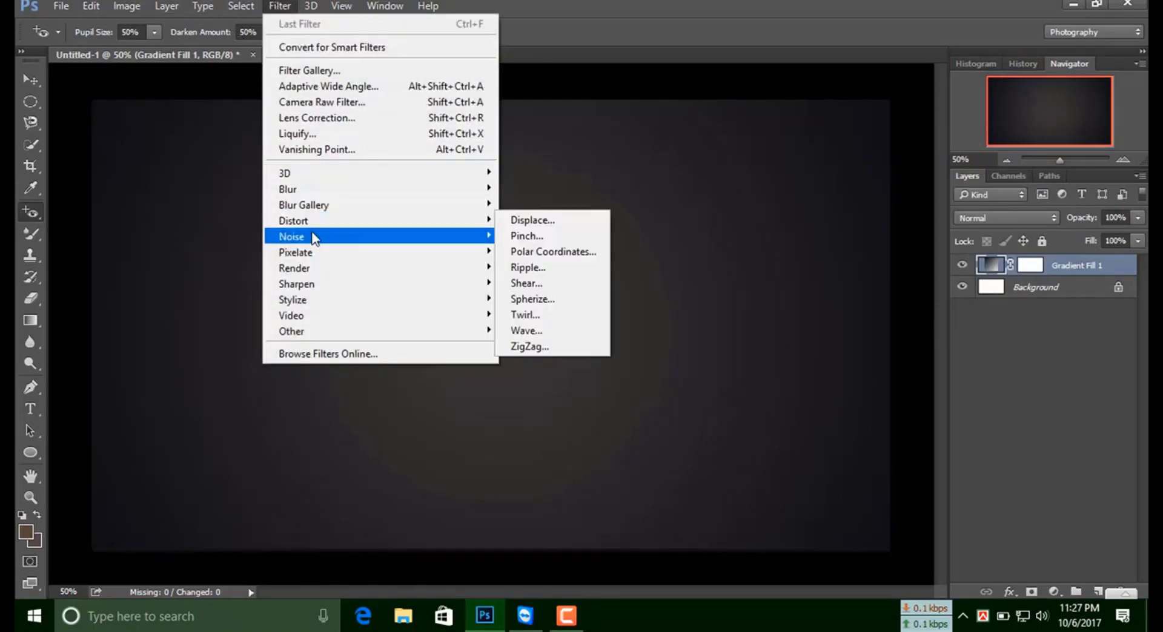
{"action": "mouse_move", "coordinate": [292, 236]}
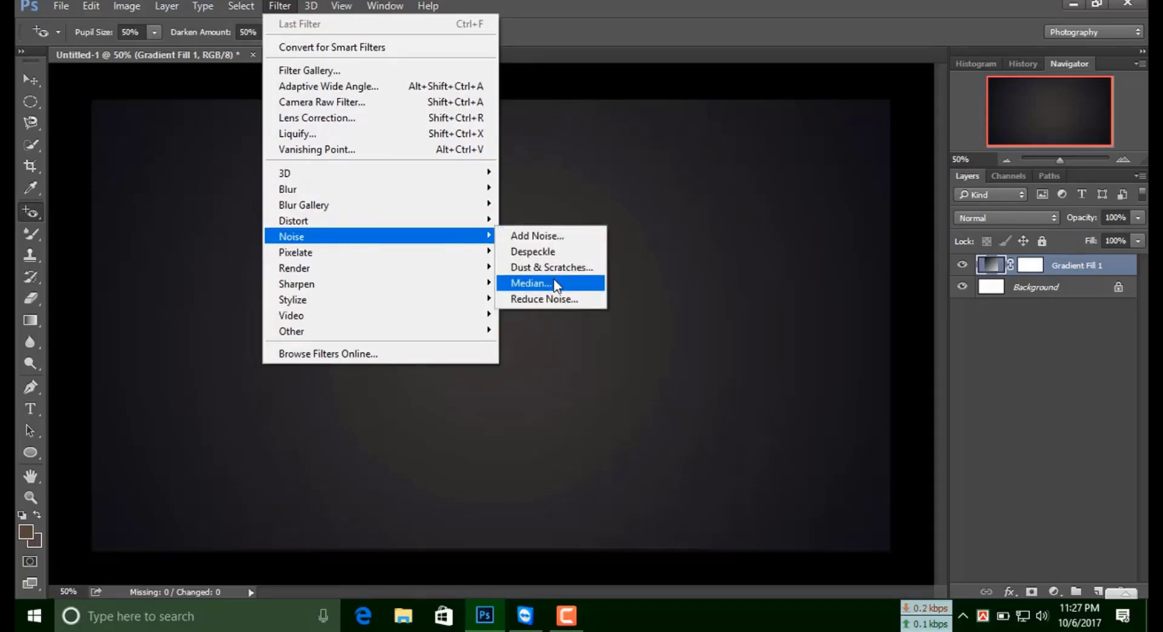
{"action": "left_click", "coordinate": [544, 234]}
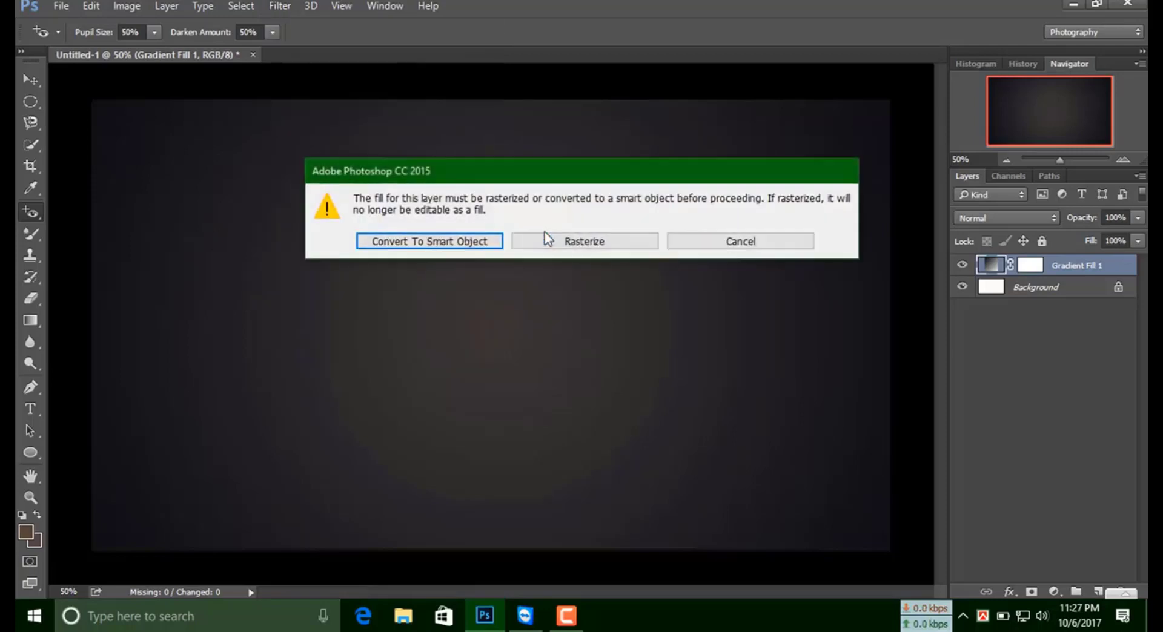
{"action": "left_click", "coordinate": [439, 239]}
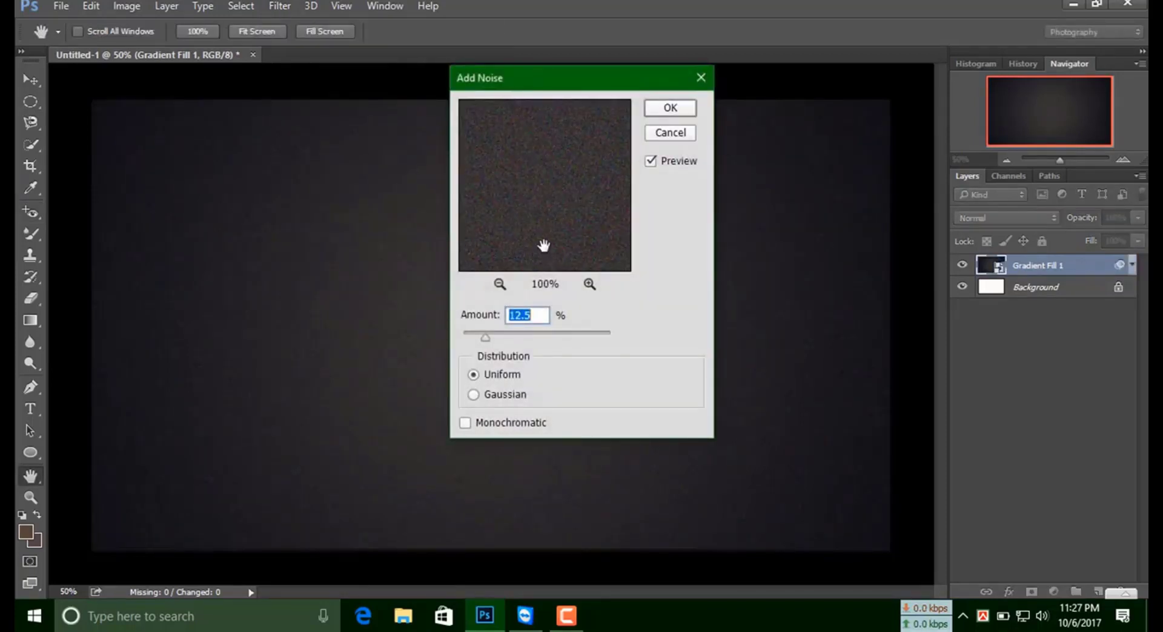
{"action": "left_click", "coordinate": [473, 395]}
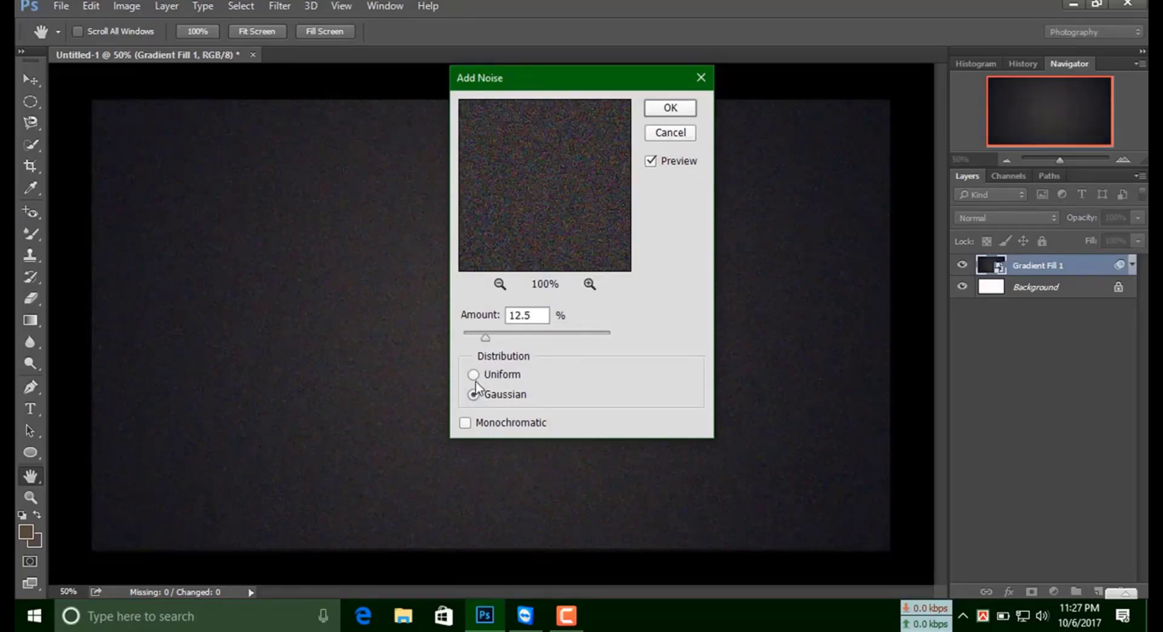
{"action": "left_click", "coordinate": [474, 375]}
{"action": "left_click_drag", "start_coordinate": [486, 337], "coordinate": [507, 339]}
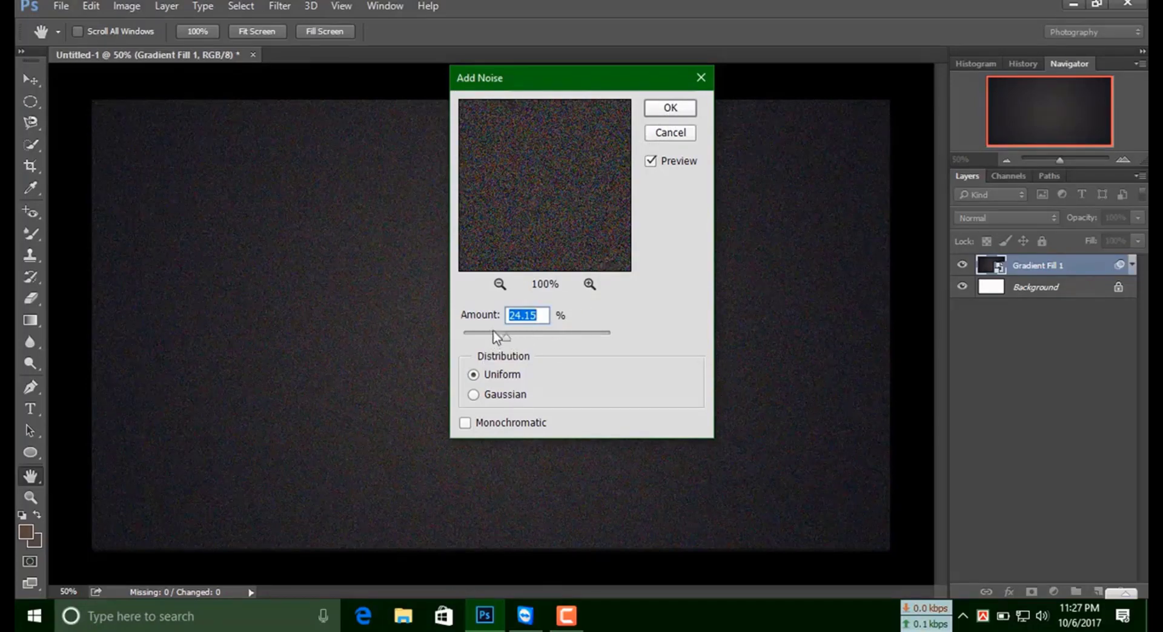
{"action": "mouse_move", "coordinate": [493, 332]}
{"action": "left_mouse_down"}
{"action": "mouse_move", "coordinate": [508, 333]}
{"action": "mouse_move", "coordinate": [498, 334]}
{"action": "left_mouse_up"}
Apply the Add Noise smart filter, then select and delete the logo's black background by colour
{"action": "left_click", "coordinate": [671, 109]}
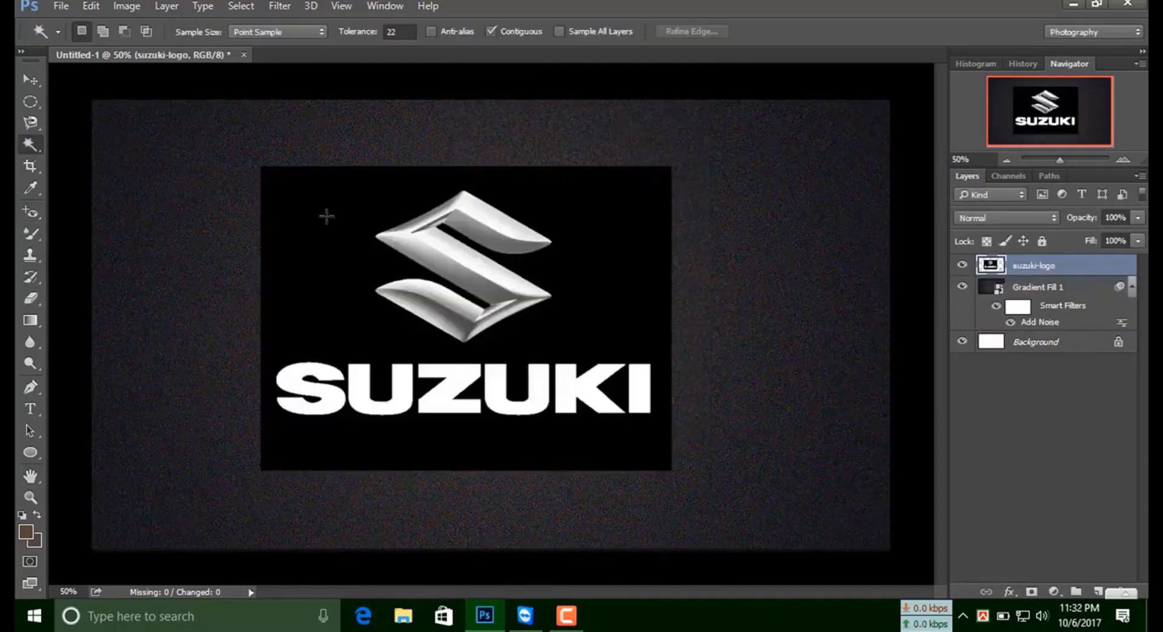
{"action": "right_click", "coordinate": [32, 151]}
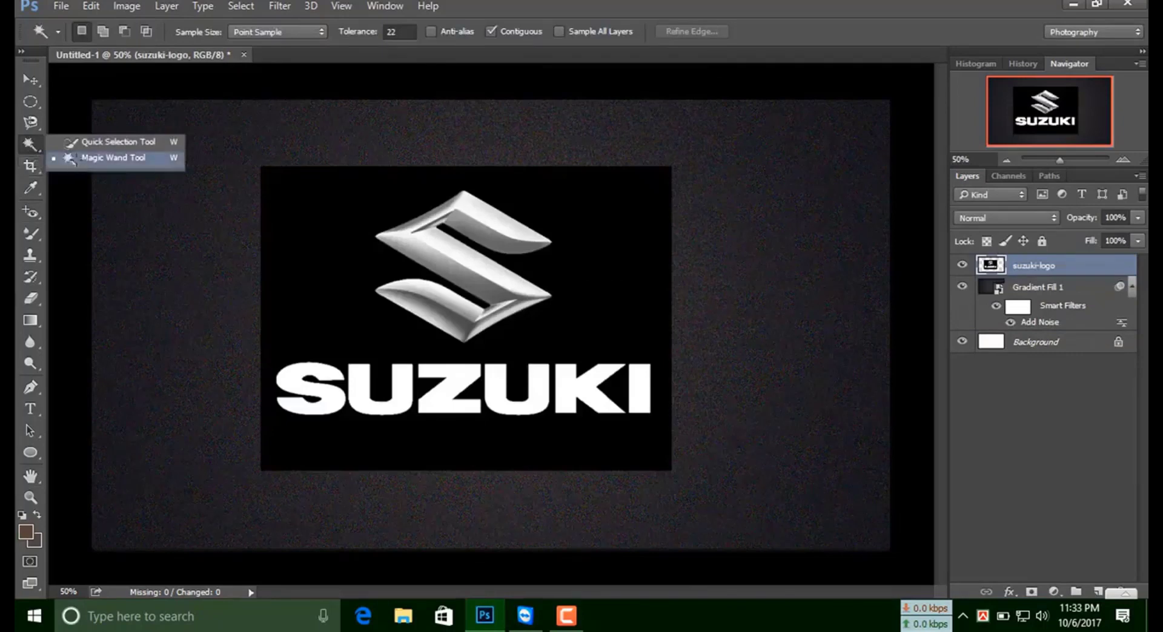
{"action": "left_click", "coordinate": [113, 158]}
{"action": "left_click", "coordinate": [320, 249]}
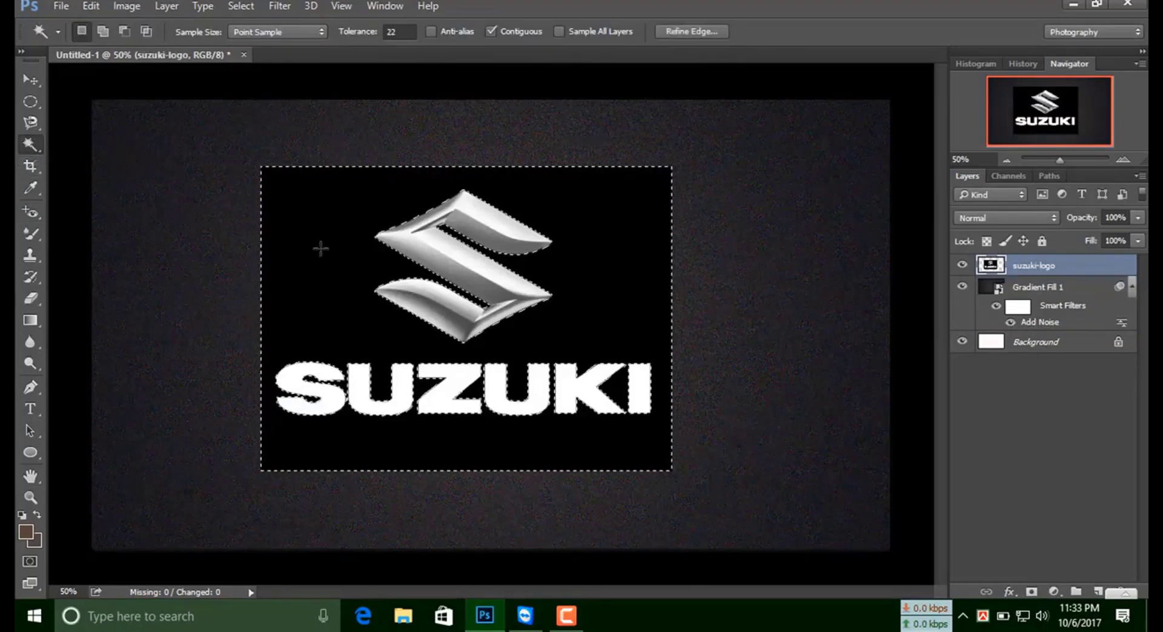
{"action": "key", "text": "Delete"}
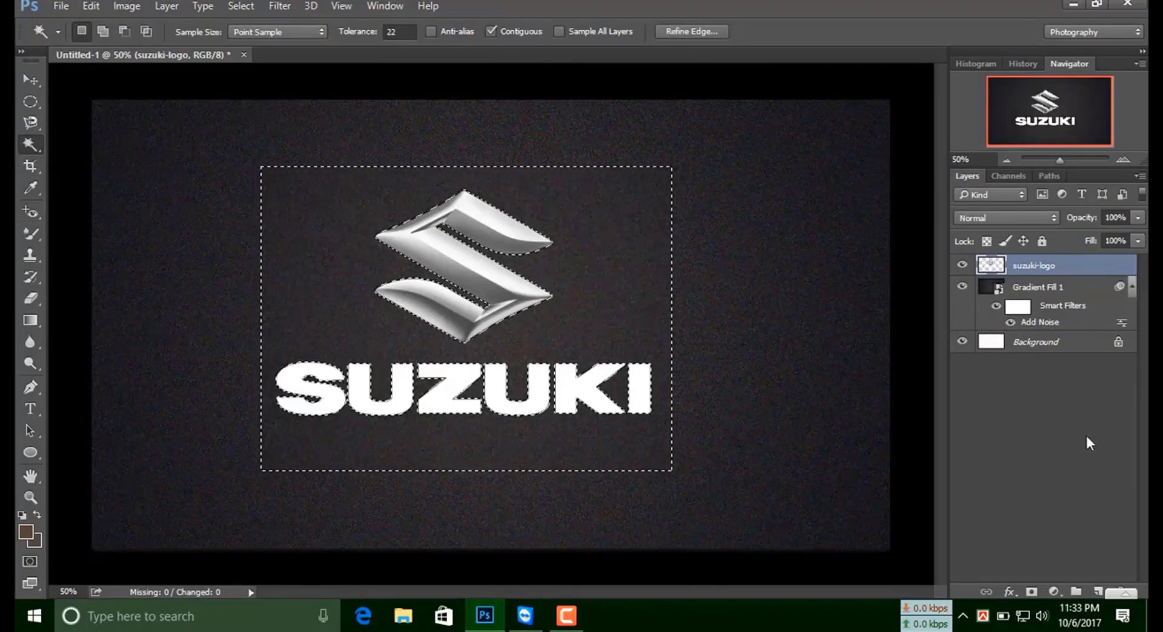
Deselect the logo layer, attempt a canvas selection, and dismiss the no-layer-selected error
{"action": "left_click", "coordinate": [1090, 445]}
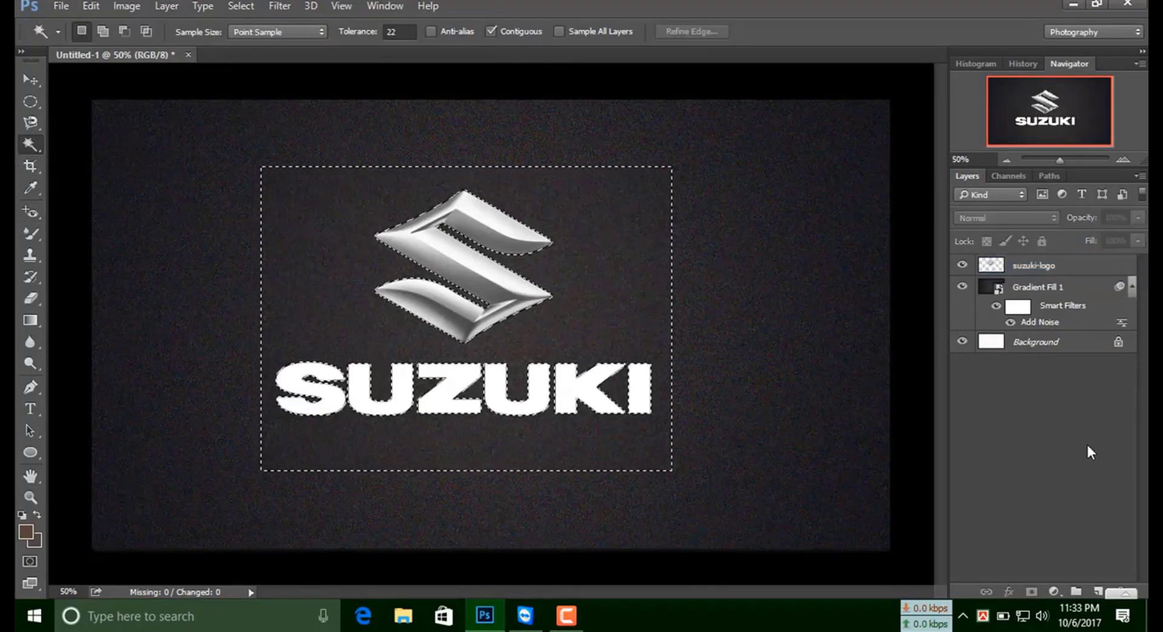
{"action": "left_click", "coordinate": [746, 149]}
{"action": "left_click", "coordinate": [453, 240]}
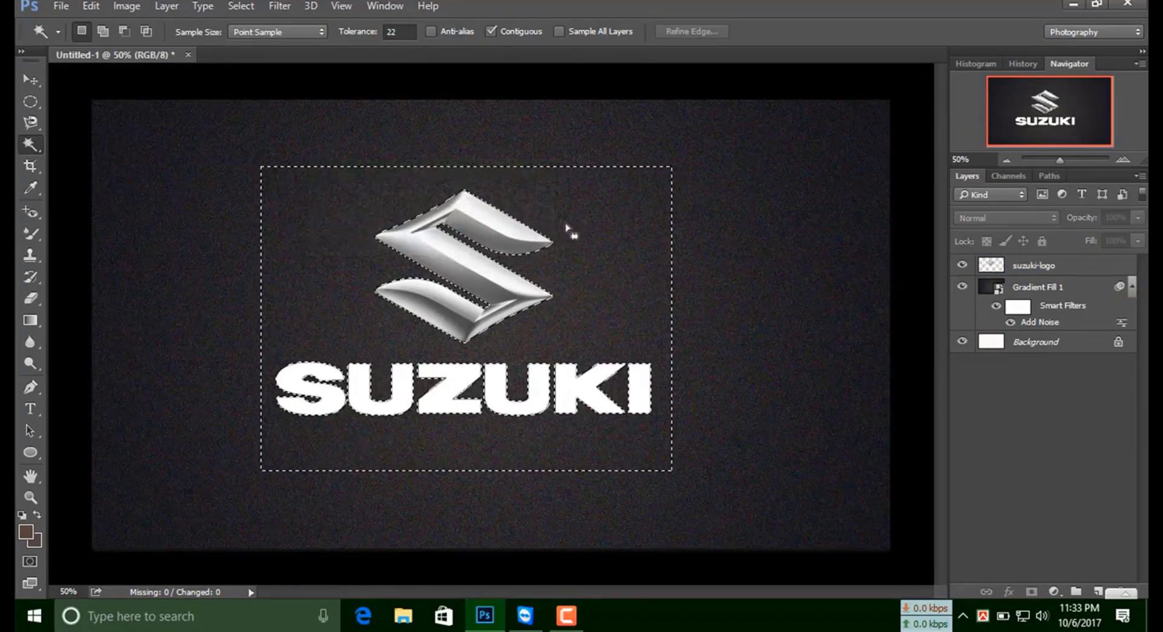
{"action": "right_click", "coordinate": [613, 220]}
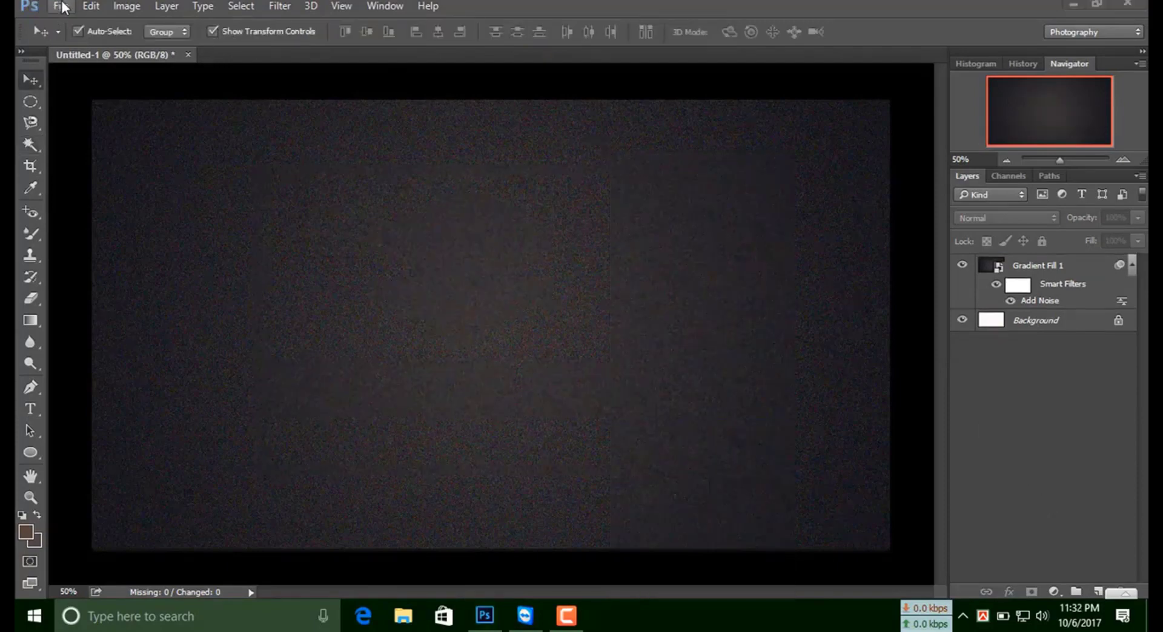
Place the suzuki-logo image embedded and enlarge it across the canvas centre
{"action": "left_click", "coordinate": [63, 7]}
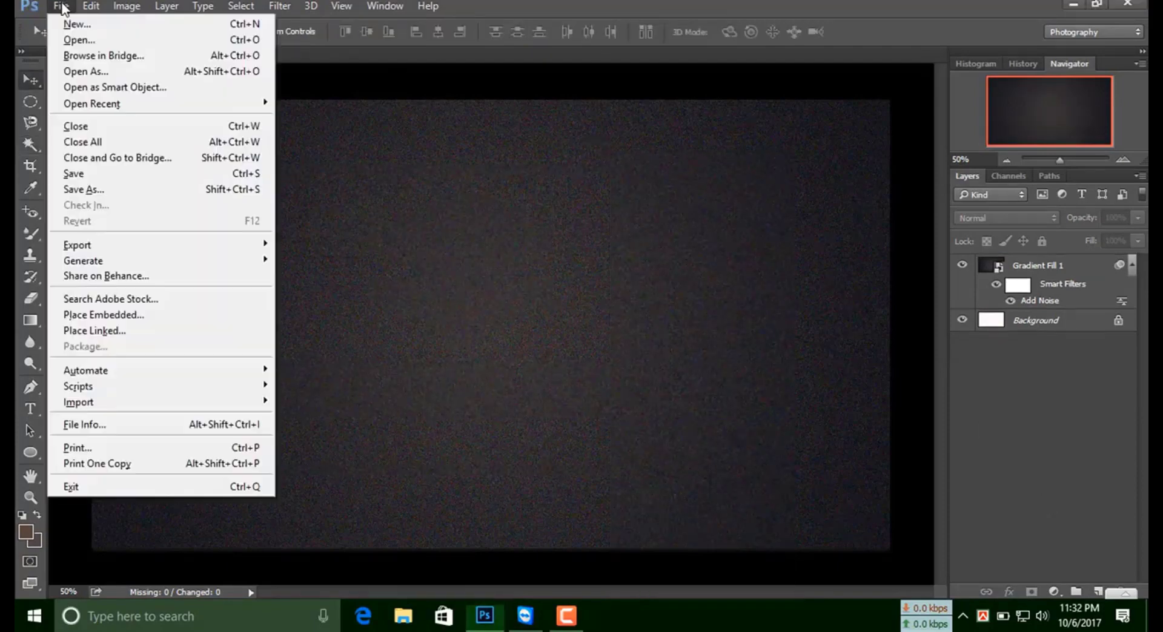
{"action": "left_click", "coordinate": [92, 322]}
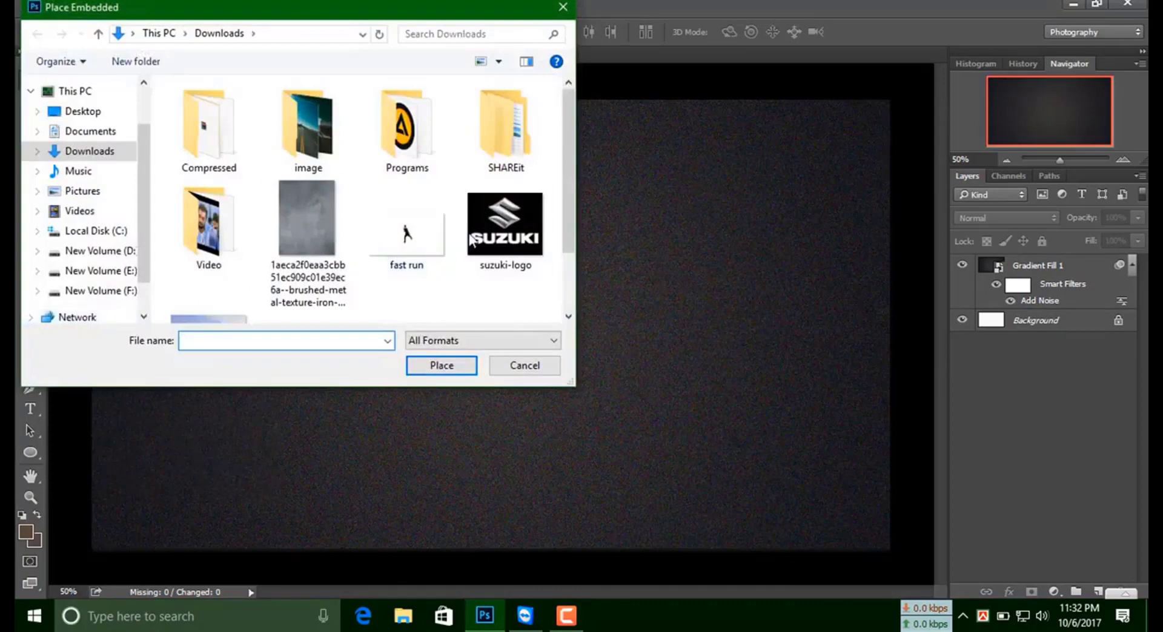
{"action": "left_click", "coordinate": [472, 265]}
{"action": "left_click", "coordinate": [422, 368]}
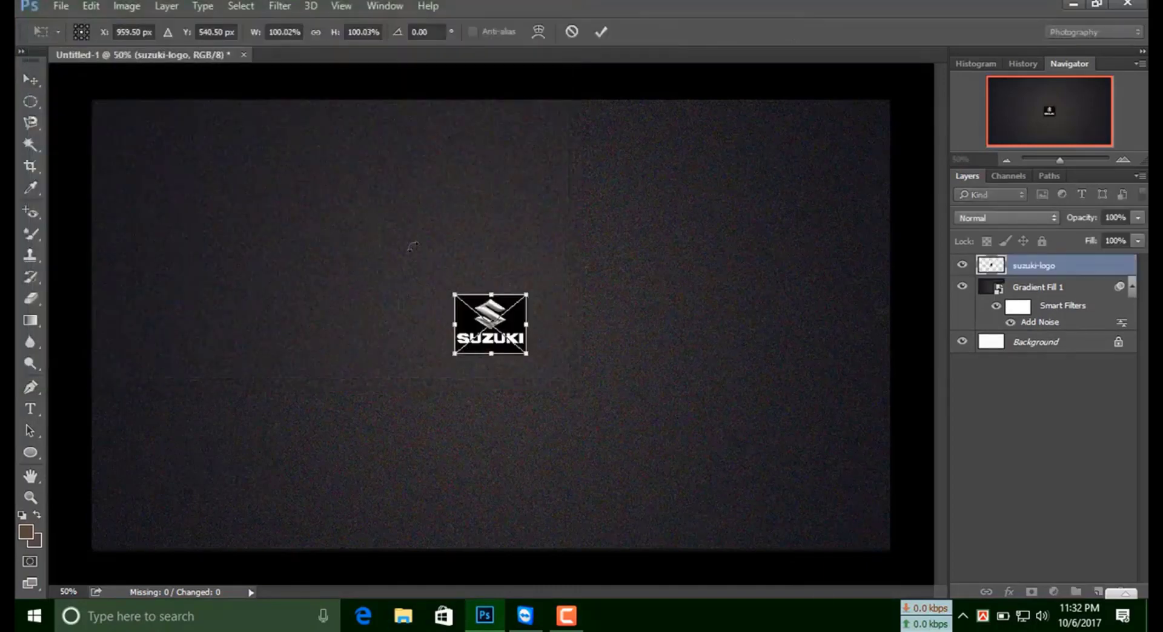
{"action": "mouse_move", "coordinate": [533, 278]}
{"action": "left_mouse_down"}
{"action": "mouse_move", "coordinate": [619, 160]}
{"action": "mouse_move", "coordinate": [677, 150]}
{"action": "left_mouse_up"}
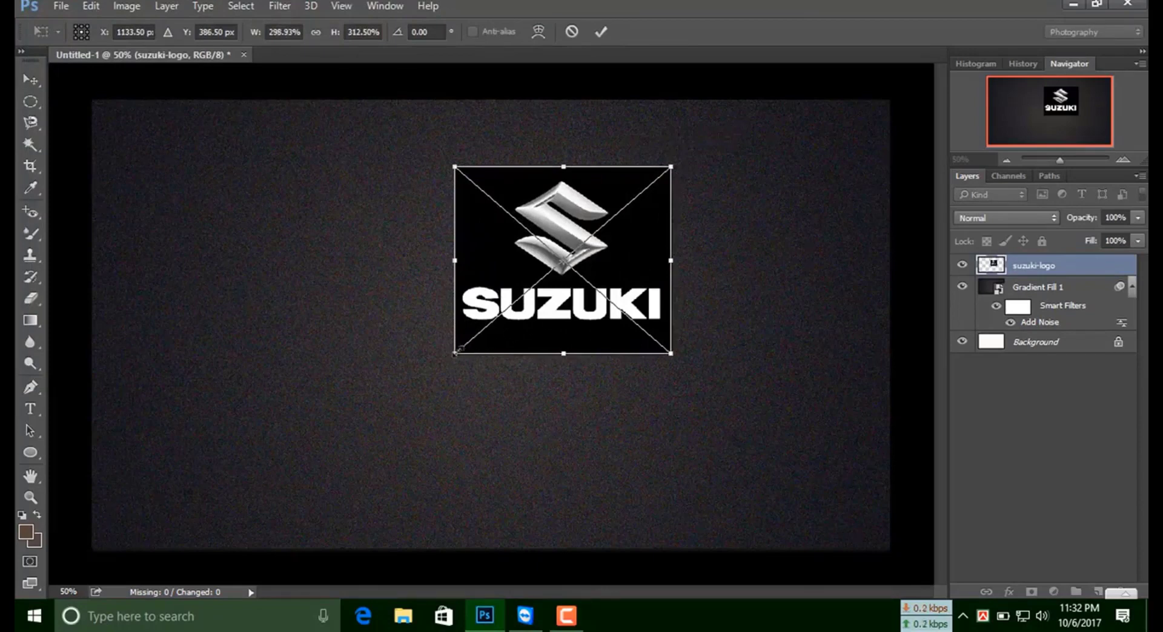
{"action": "mouse_move", "coordinate": [456, 351]}
{"action": "left_mouse_down"}
{"action": "mouse_move", "coordinate": [449, 375]}
{"action": "mouse_move", "coordinate": [392, 420]}
{"action": "mouse_move", "coordinate": [261, 470]}
{"action": "left_mouse_up"}
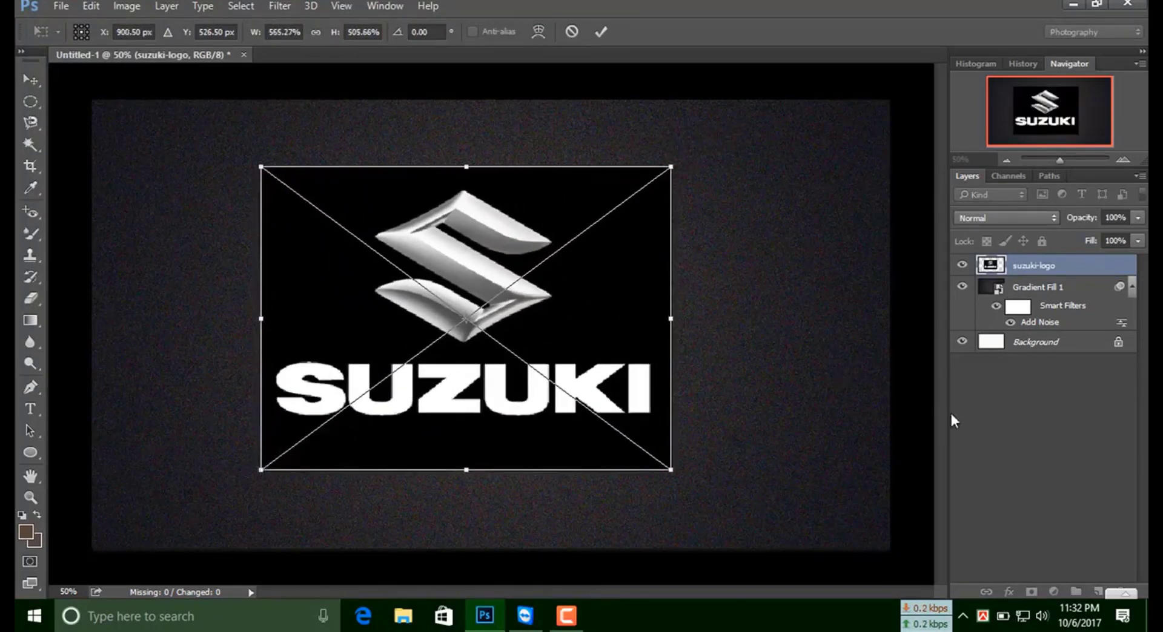
{"action": "left_click", "coordinate": [601, 32]}
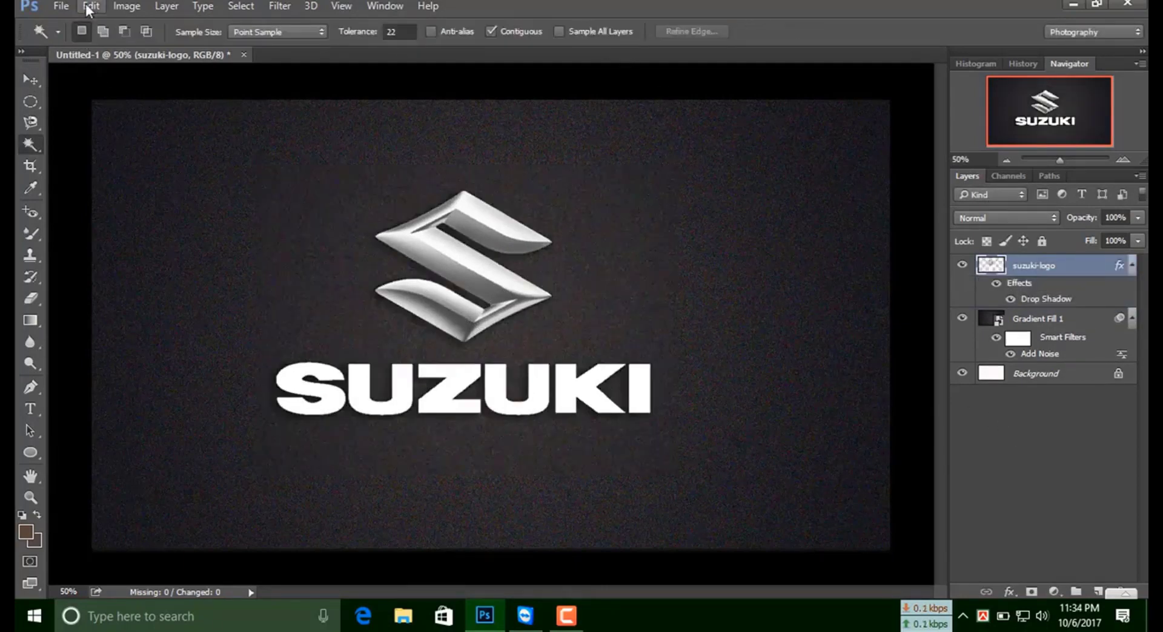
Place the brushed-metal texture embedded and widen it to 139.54% over the logo
{"action": "left_click", "coordinate": [61, 6]}
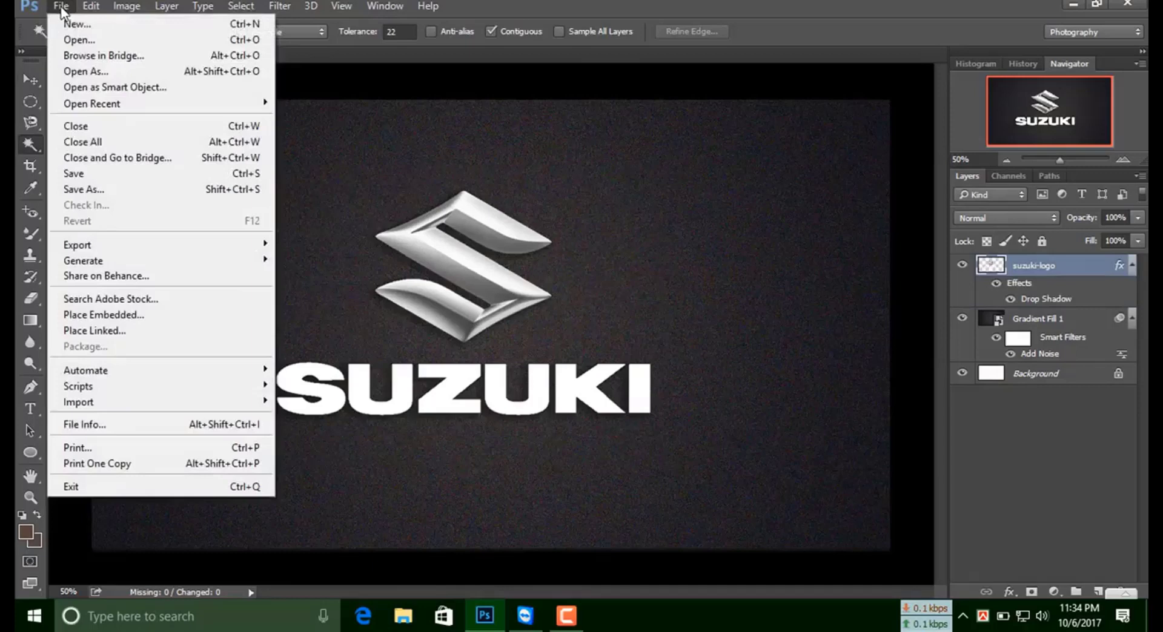
{"action": "left_click", "coordinate": [112, 318]}
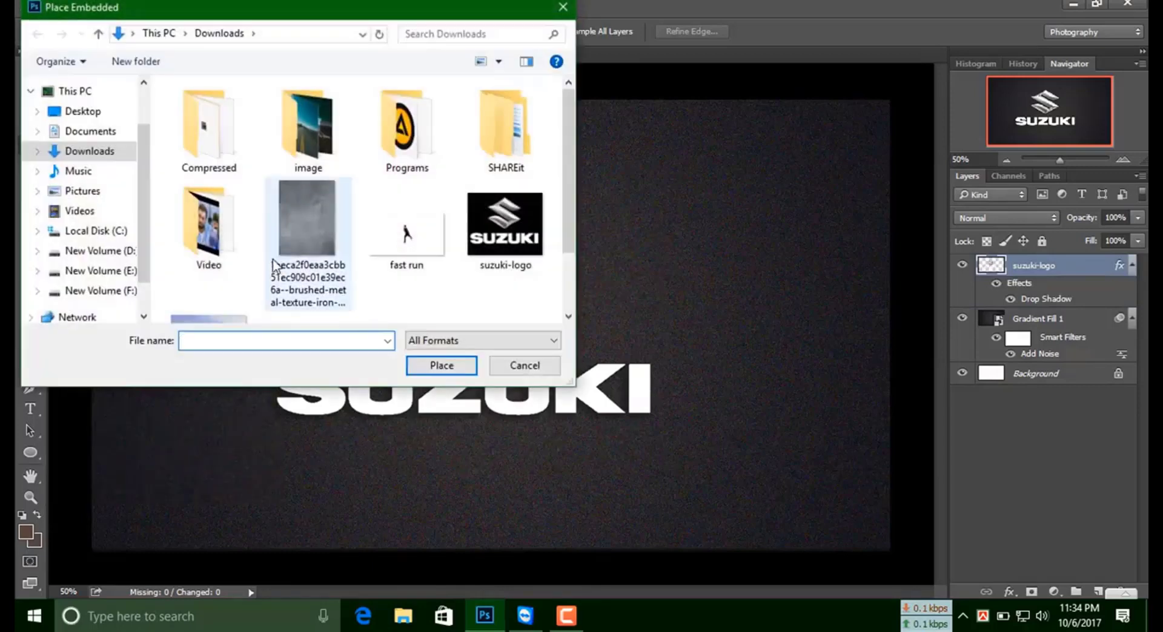
{"action": "left_click", "coordinate": [308, 242]}
{"action": "left_click", "coordinate": [440, 366]}
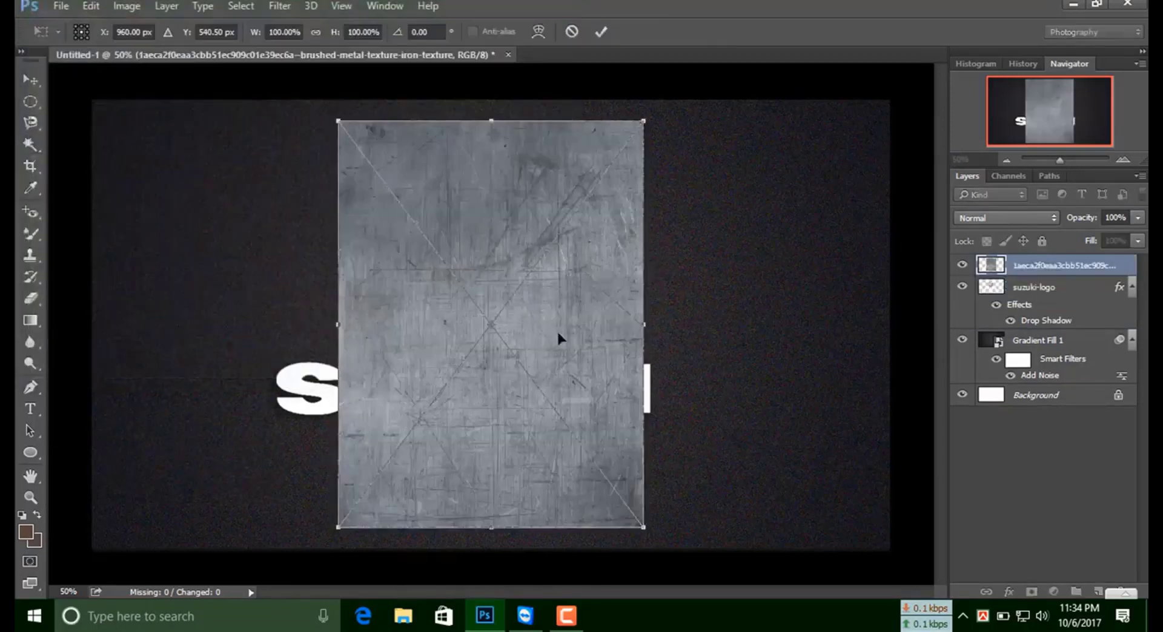
{"action": "left_click_drag", "start_coordinate": [644, 325], "coordinate": [702, 324]}
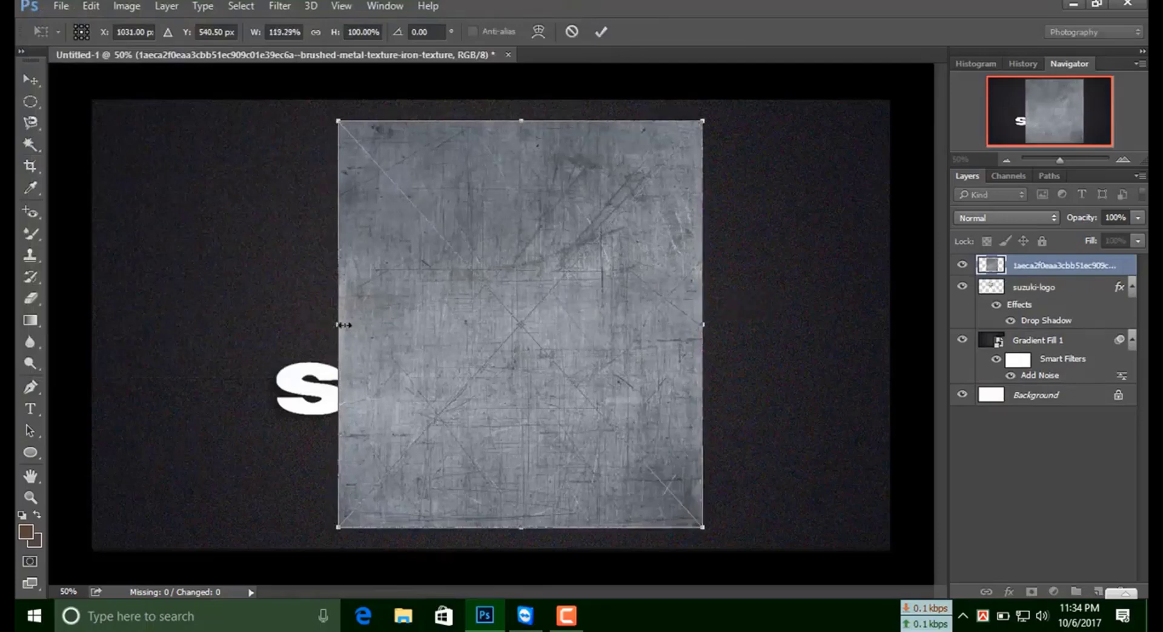
{"action": "left_click_drag", "start_coordinate": [340, 324], "coordinate": [276, 324]}
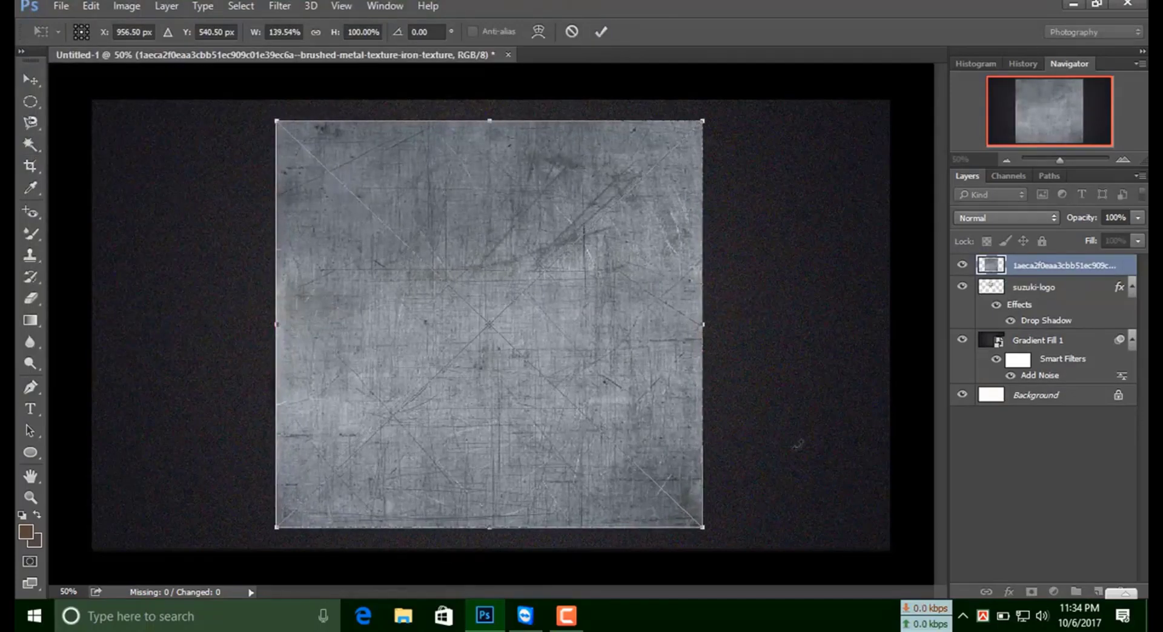
{"action": "left_click", "coordinate": [601, 31]}
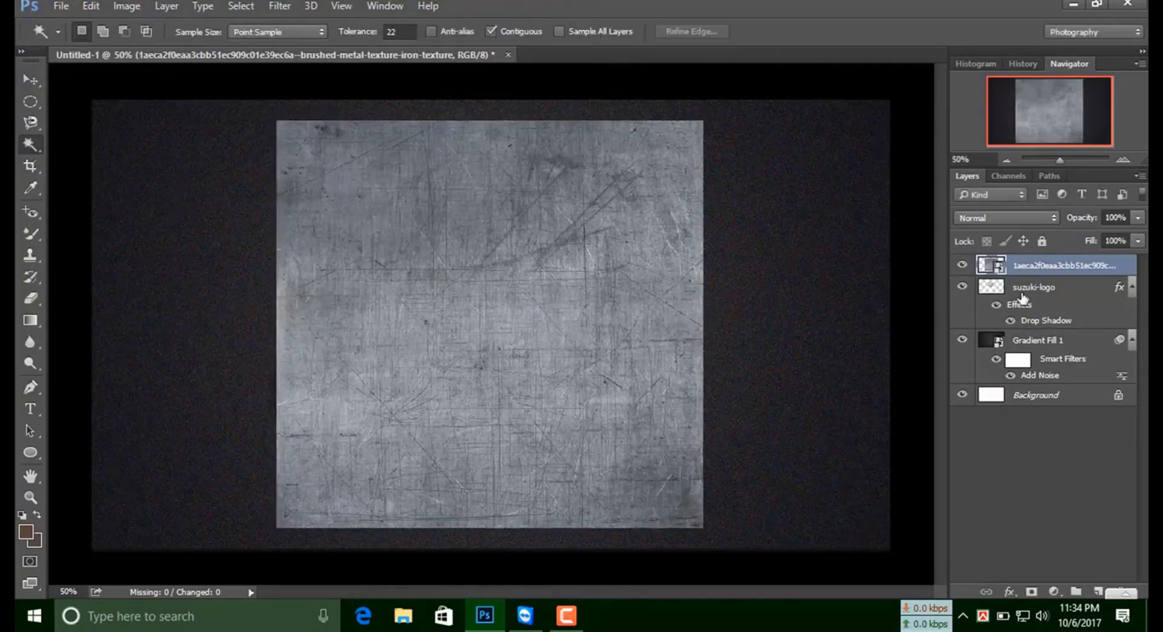
Make the brushed-metal texture layer a clipping mask on the suzuki-logo layer
{"action": "right_click", "coordinate": [1037, 266]}
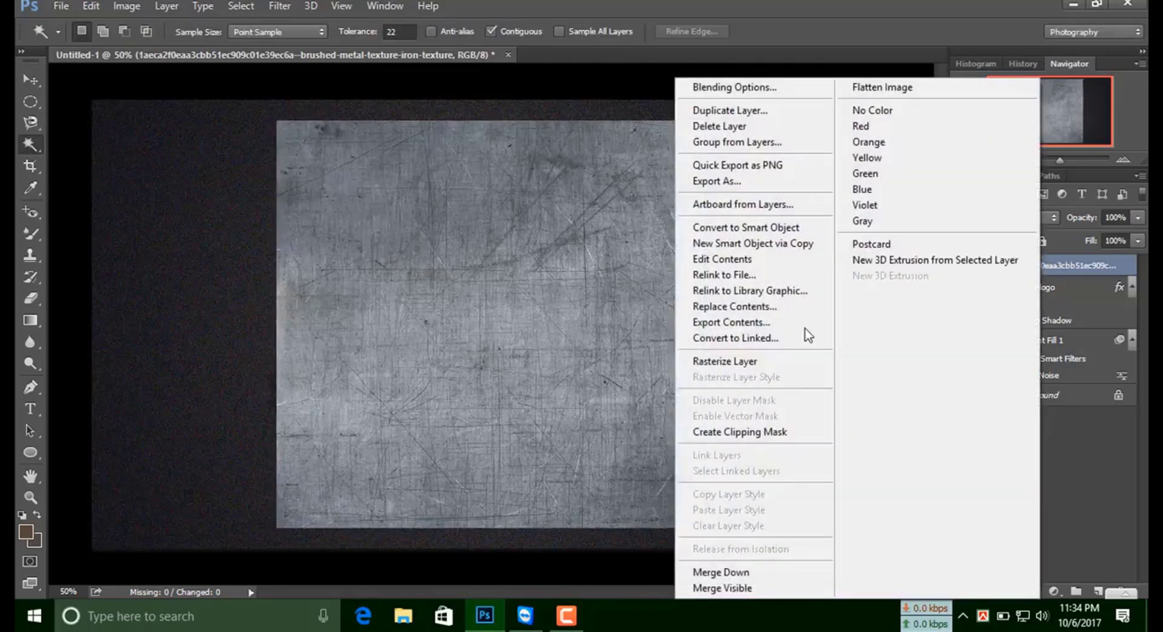
{"action": "left_click", "coordinate": [785, 432]}
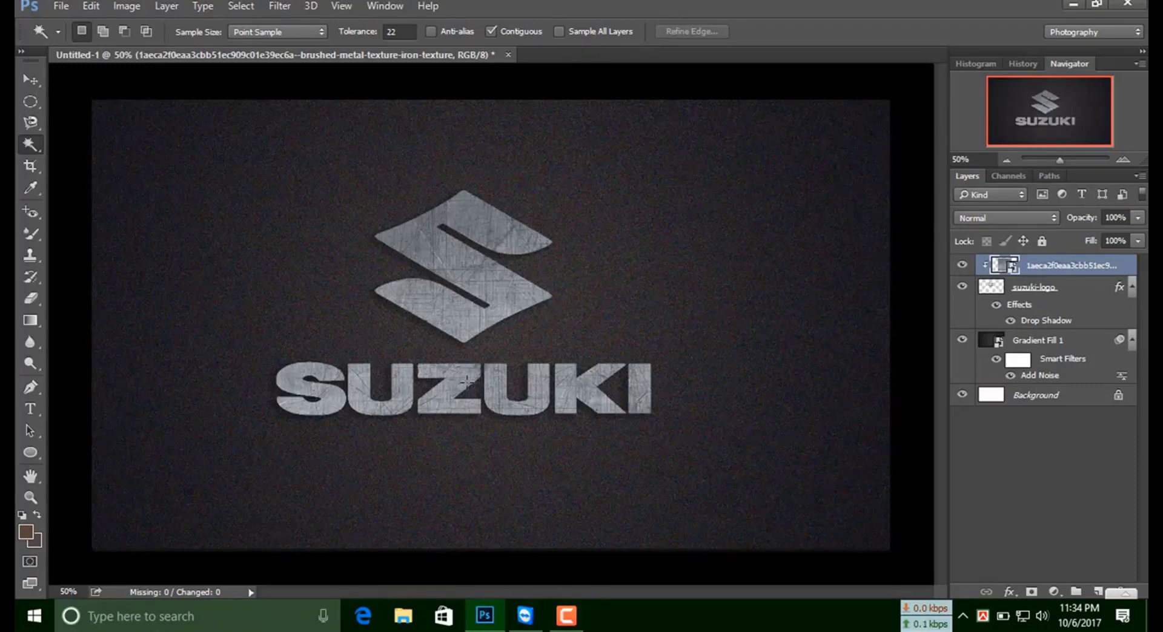
Add a Levels layer clipped to the texture, pull the white point left, and close Properties
{"action": "left_click", "coordinate": [1054, 592]}
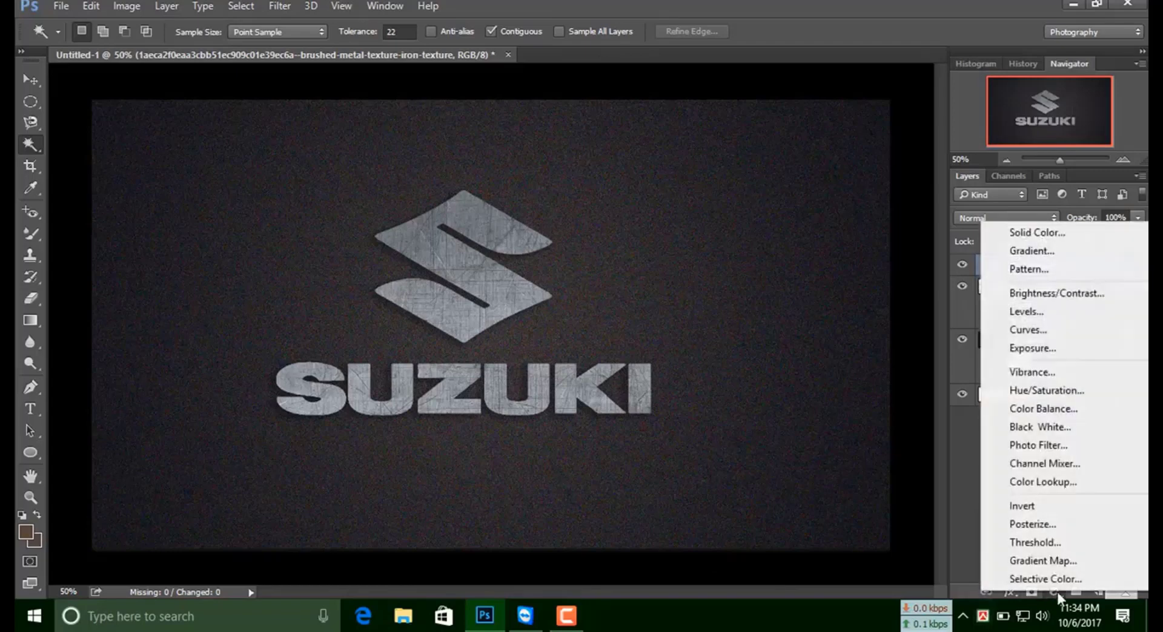
{"action": "left_click", "coordinate": [1025, 311]}
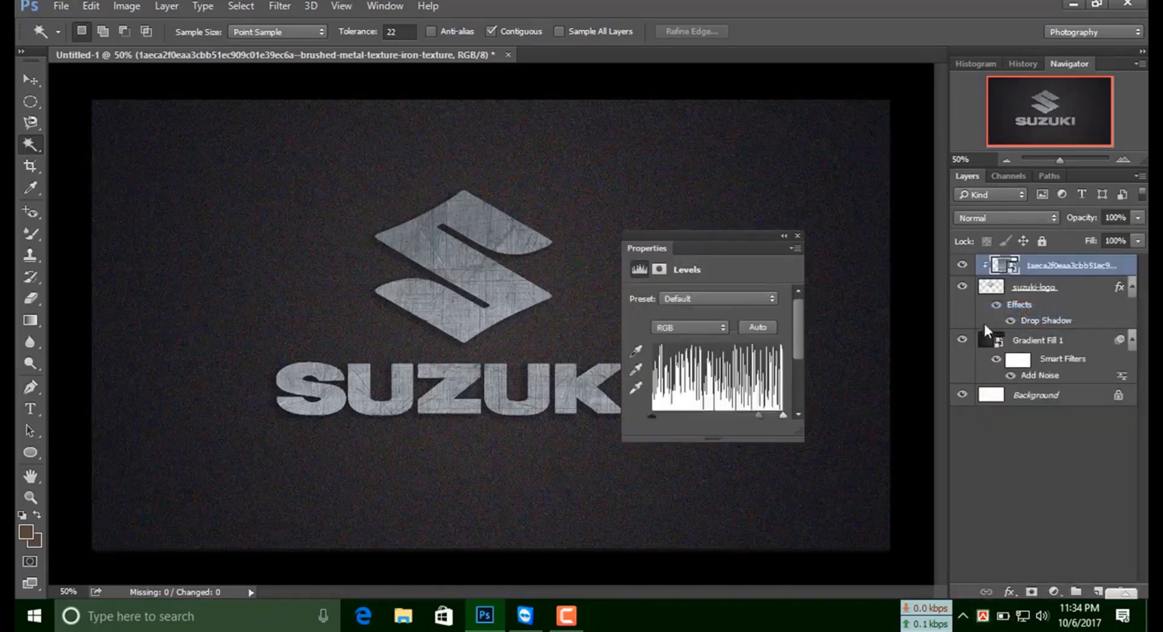
{"action": "left_click", "coordinate": [675, 429]}
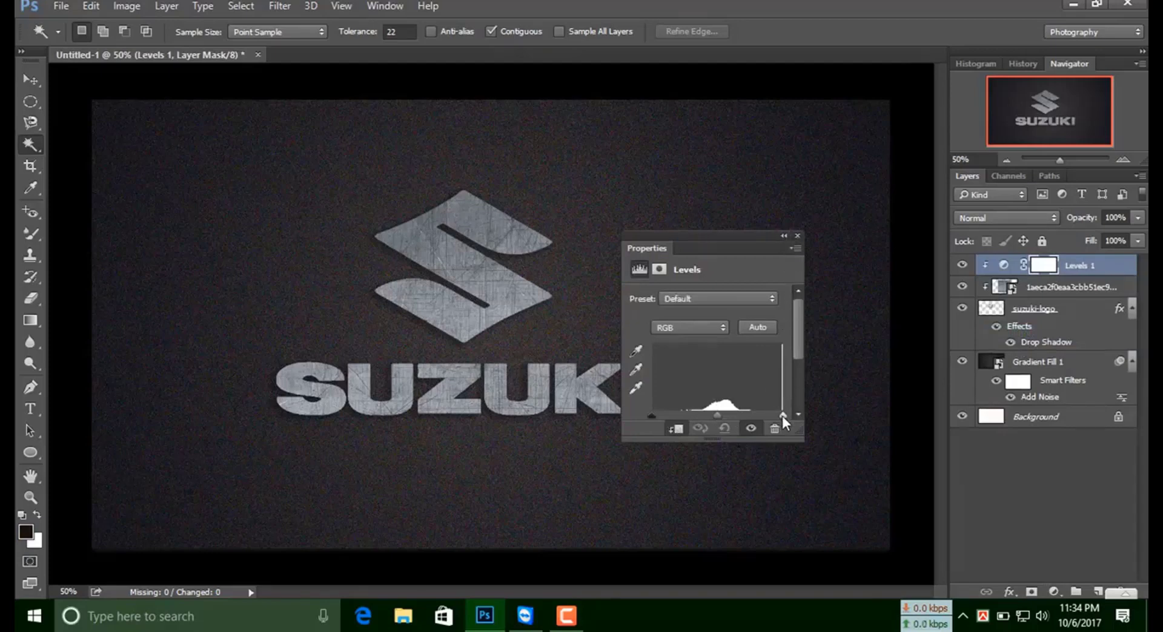
{"action": "left_click_drag", "start_coordinate": [783, 416], "coordinate": [729, 418]}
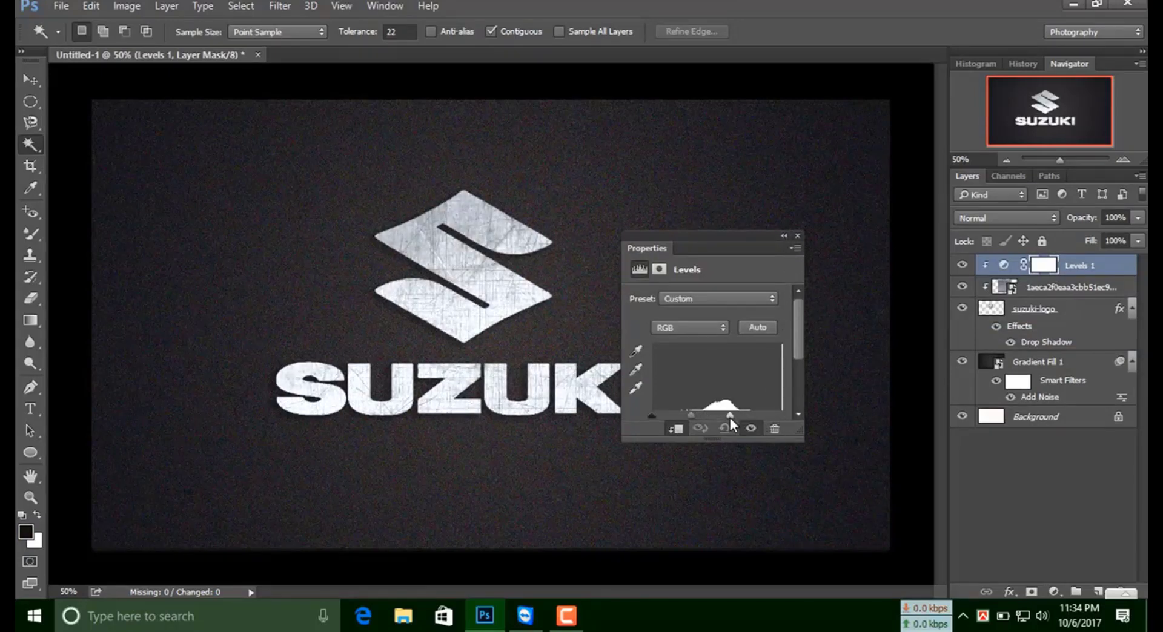
{"action": "left_click", "coordinate": [785, 236]}
{"action": "left_click", "coordinate": [646, 237]}
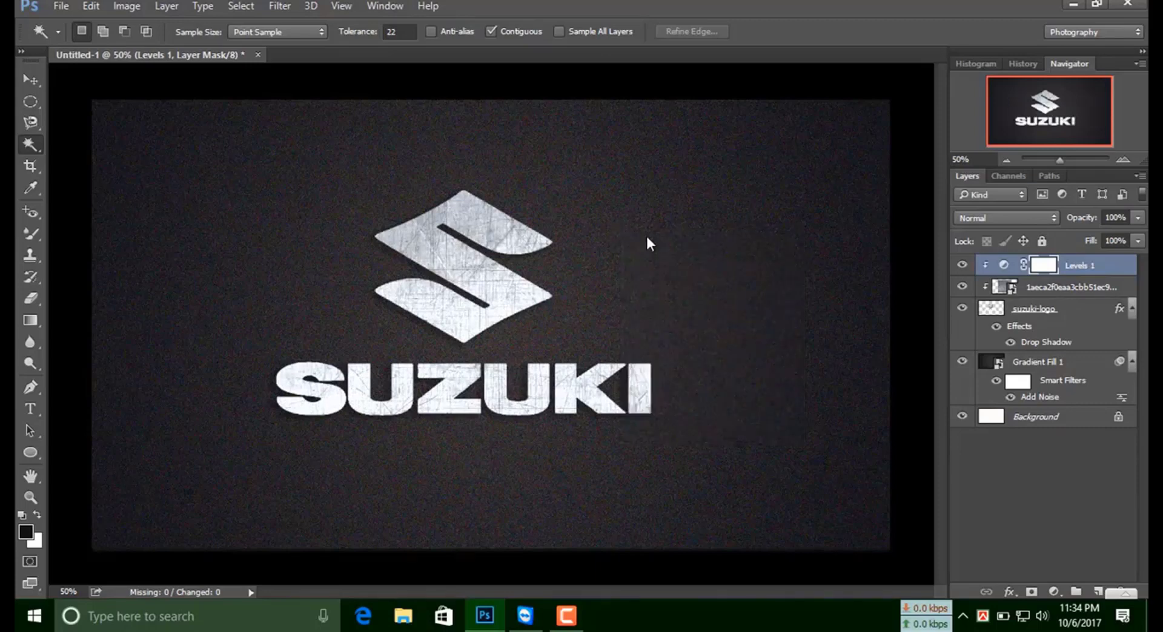
Free-transform the texture layer down to 122.55% width by 63.10% height around the logo
{"action": "left_click", "coordinate": [1027, 293]}
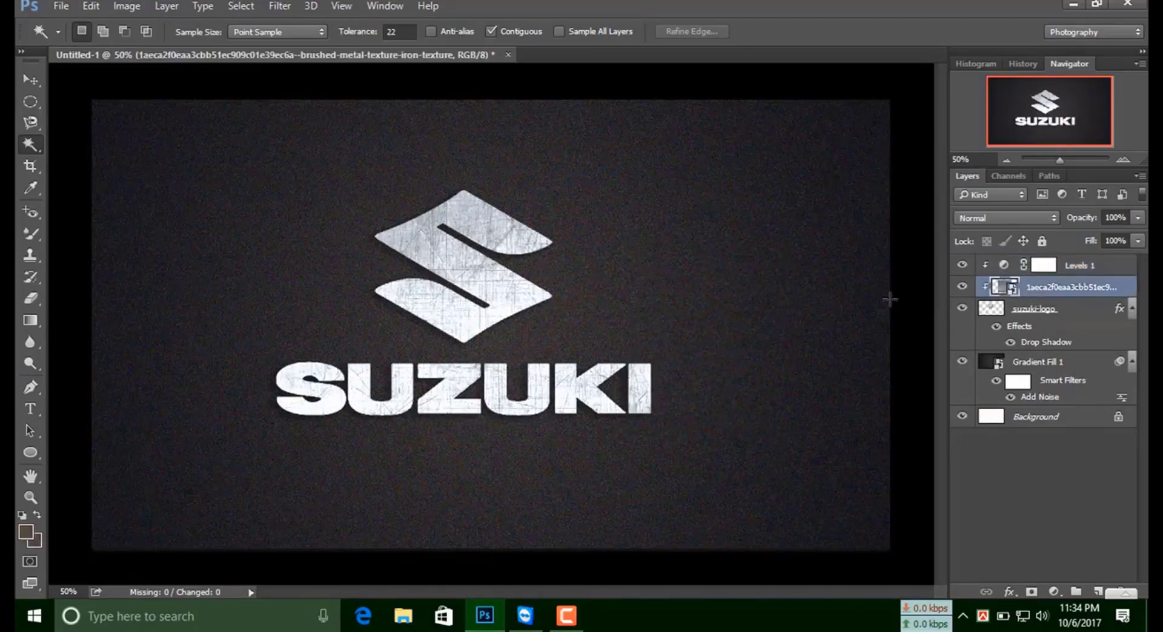
{"action": "key", "text": "ctrl+t"}
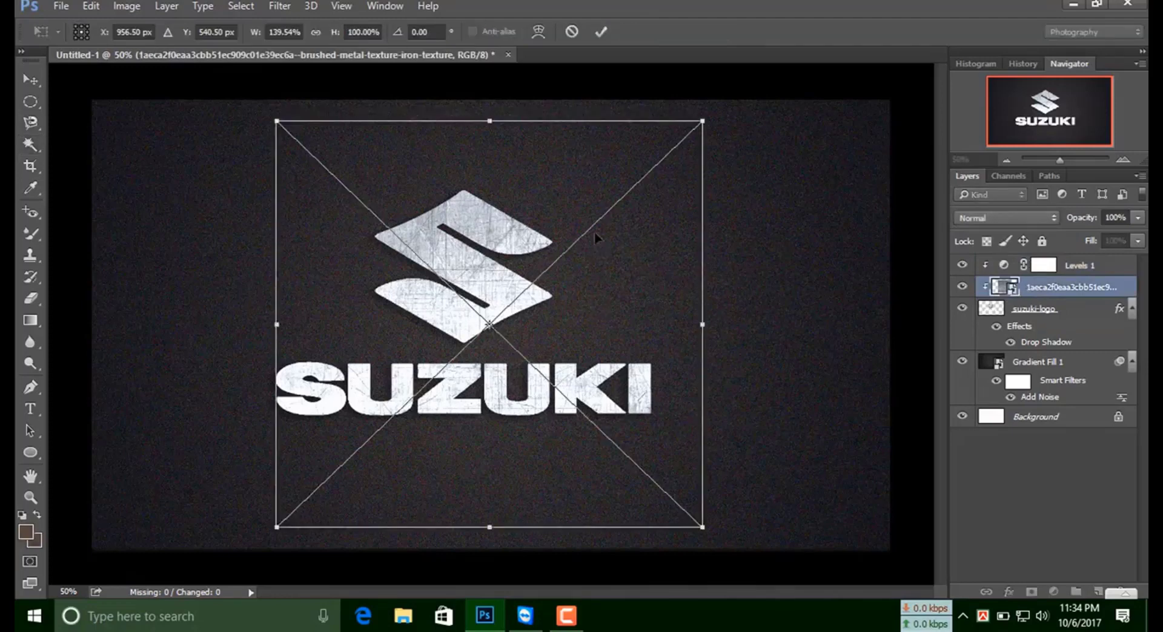
{"action": "left_click_drag", "start_coordinate": [704, 117], "coordinate": [650, 182]}
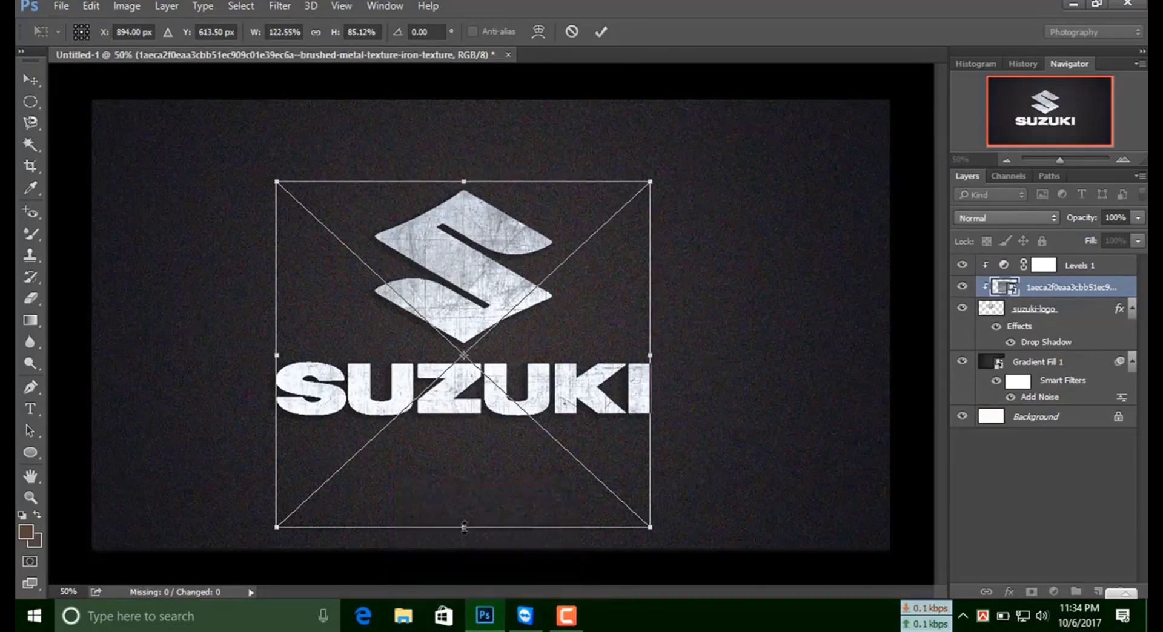
{"action": "left_click_drag", "start_coordinate": [464, 527], "coordinate": [486, 444]}
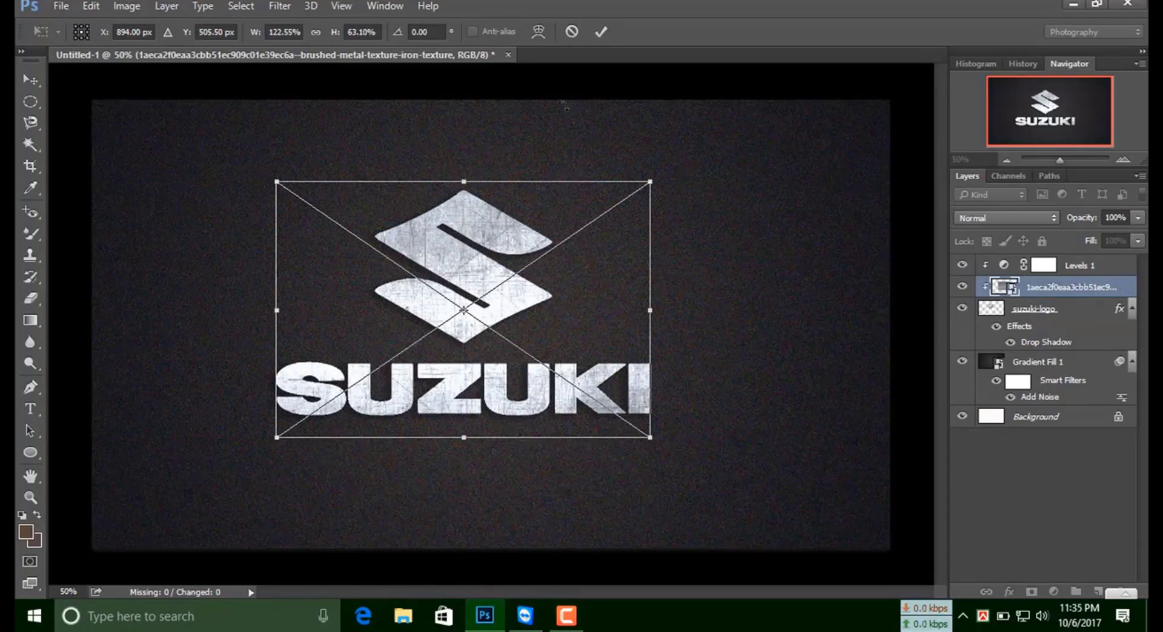
{"action": "left_click", "coordinate": [600, 33]}
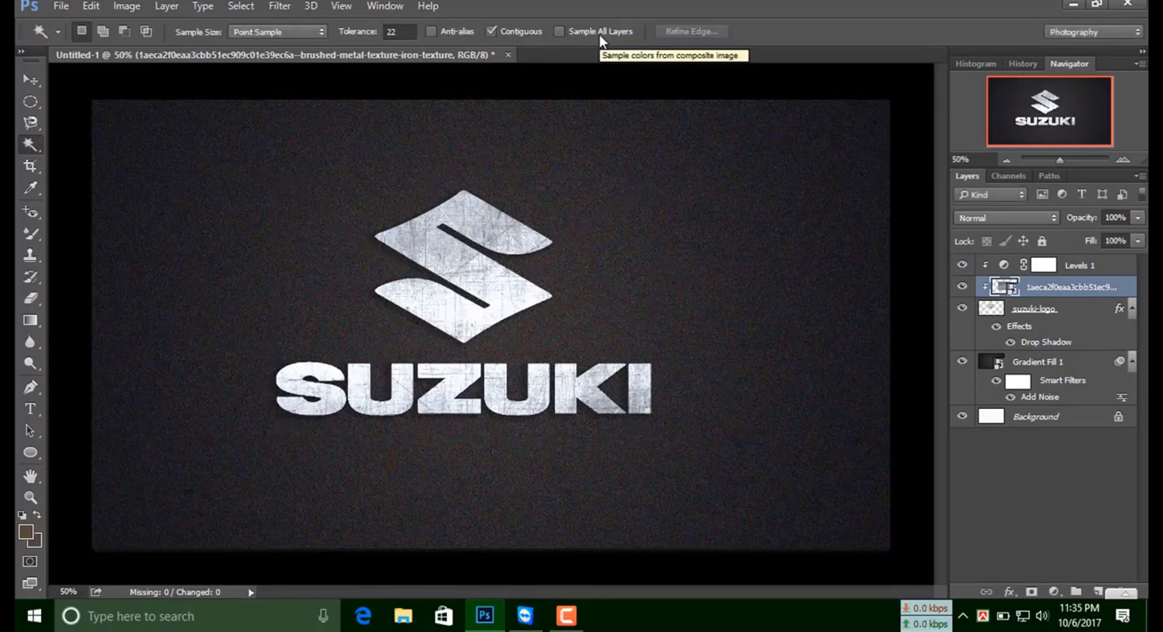
Open the texture layer's Drop Shadow style, maximise its noise and enable anti-aliasing
{"action": "right_click", "coordinate": [1038, 288]}
{"action": "mouse_move", "coordinate": [755, 110]}
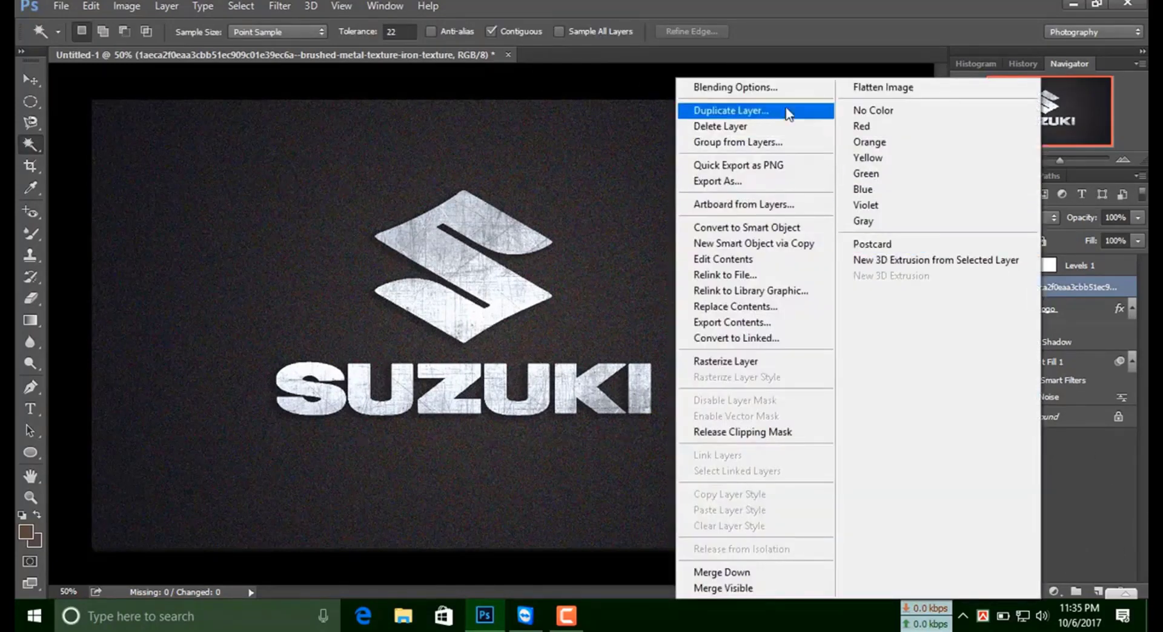
{"action": "left_click", "coordinate": [782, 88]}
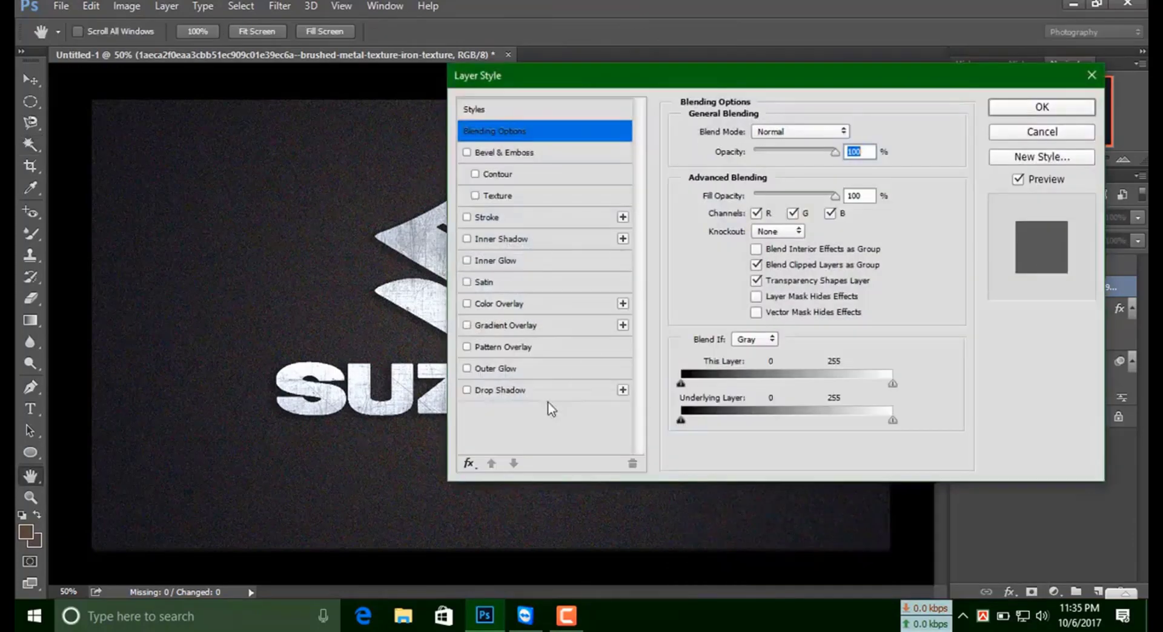
{"action": "left_click", "coordinate": [491, 391]}
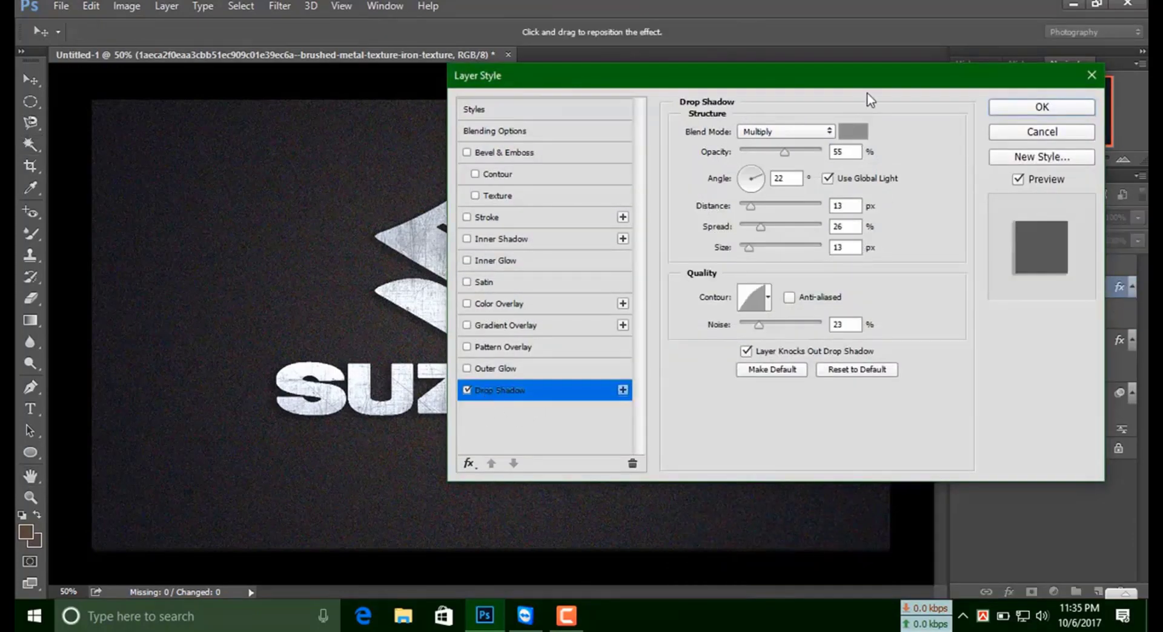
{"action": "left_click_drag", "start_coordinate": [872, 75], "coordinate": [1098, 106]}
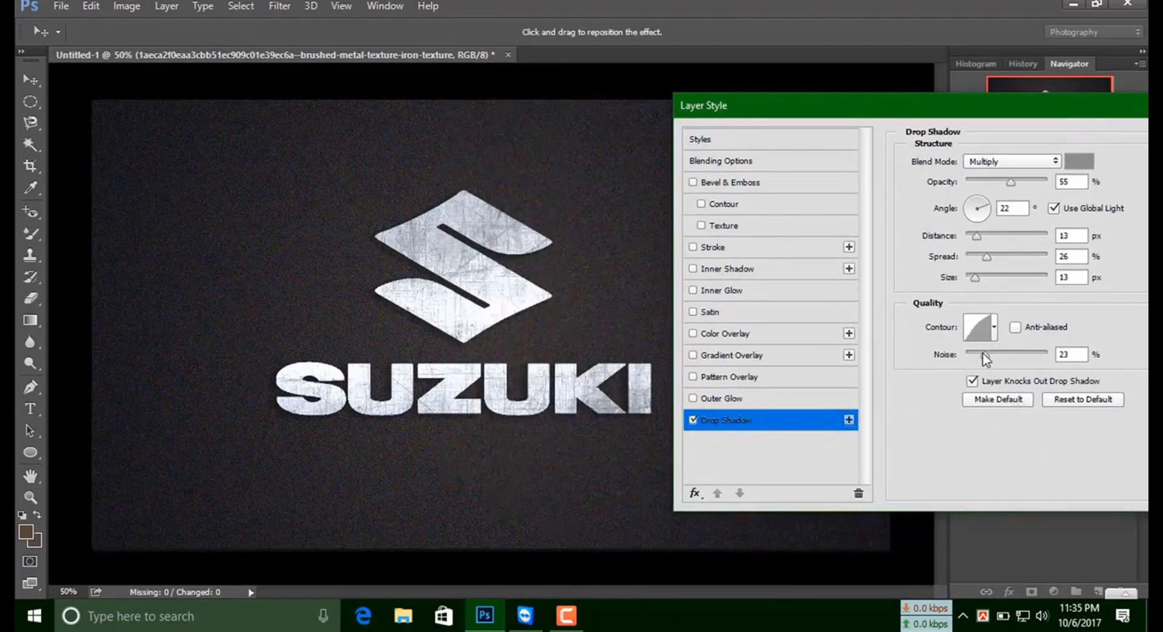
{"action": "mouse_move", "coordinate": [984, 353]}
{"action": "left_mouse_down"}
{"action": "mouse_move", "coordinate": [1065, 353]}
{"action": "mouse_move", "coordinate": [995, 355]}
{"action": "left_mouse_up"}
{"action": "left_click", "coordinate": [1015, 328]}
Make the shadow white in Normal blend mode with noise 100, and apply it
{"action": "left_click", "coordinate": [1088, 163]}
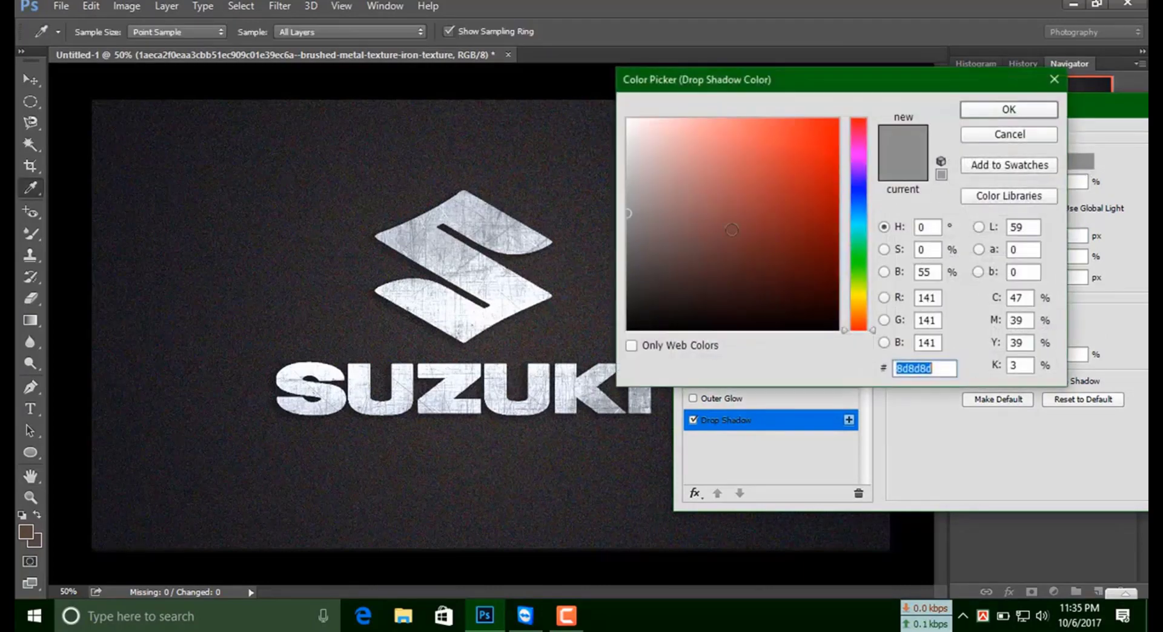
{"action": "left_click_drag", "start_coordinate": [690, 310], "coordinate": [628, 331]}
{"action": "left_click_drag", "start_coordinate": [654, 195], "coordinate": [629, 119]}
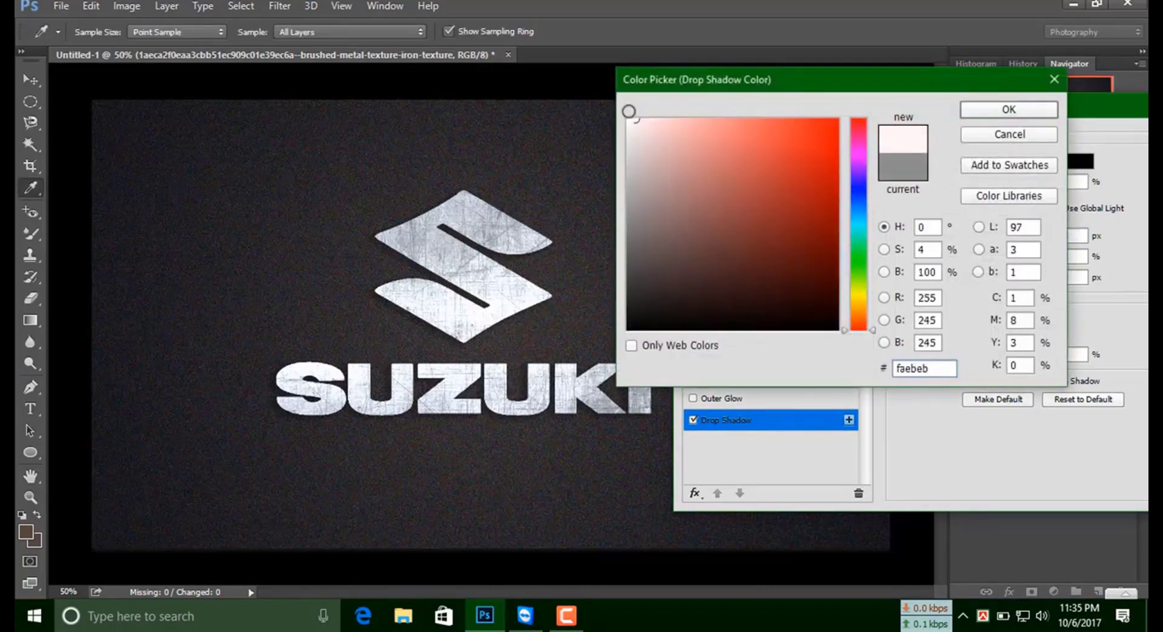
{"action": "left_click", "coordinate": [1005, 112]}
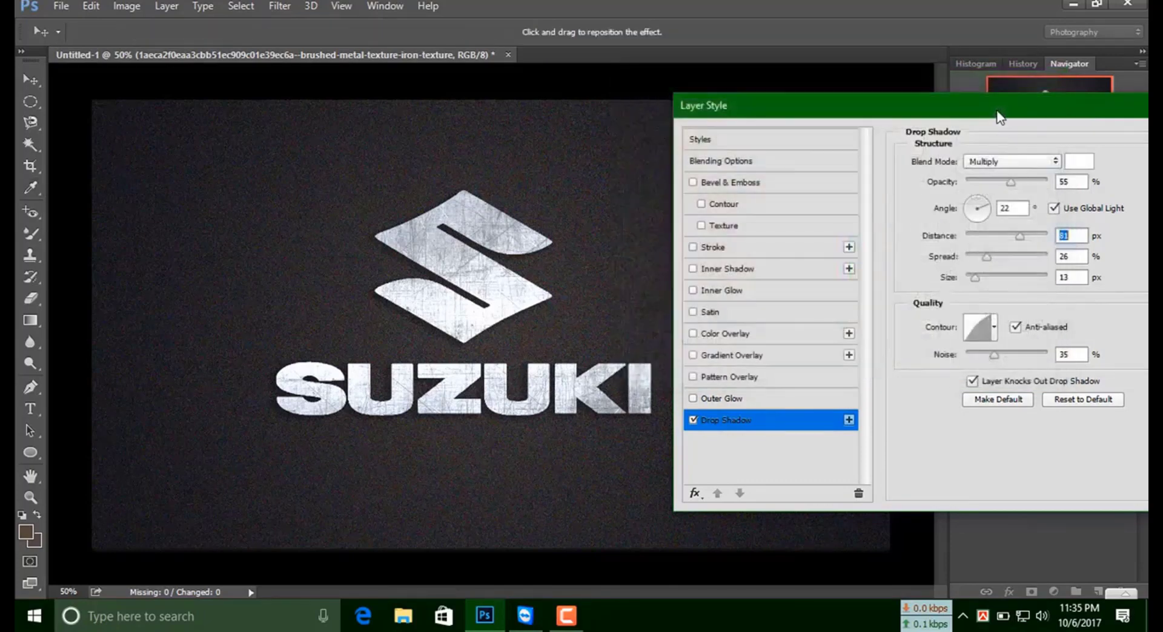
{"action": "left_click", "coordinate": [1011, 161]}
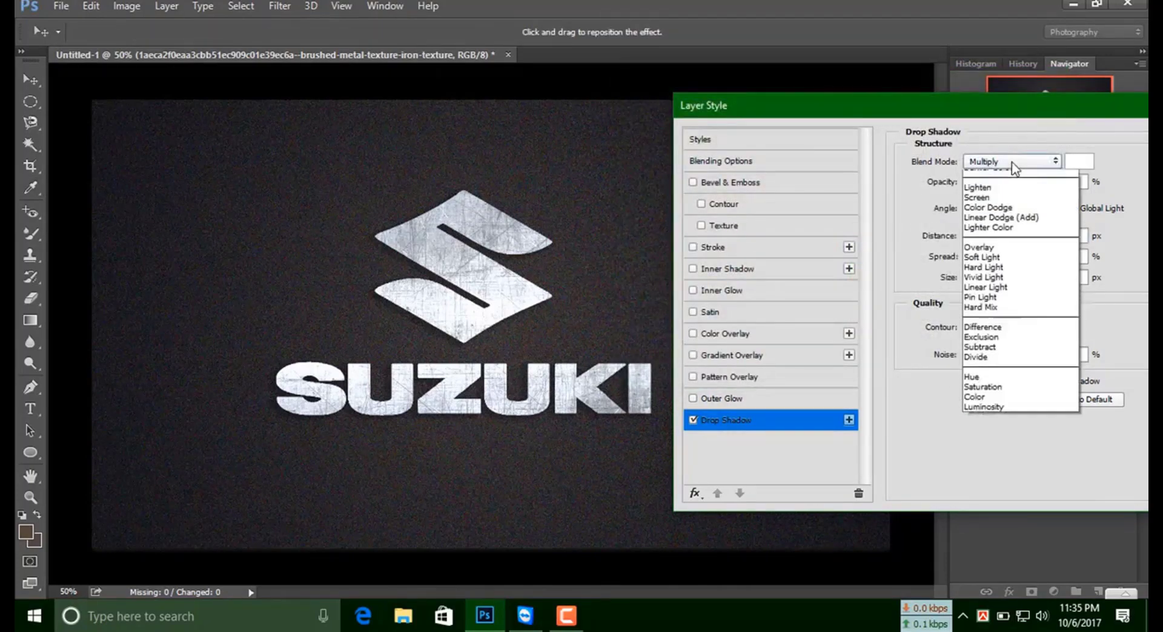
{"action": "left_click", "coordinate": [1009, 172]}
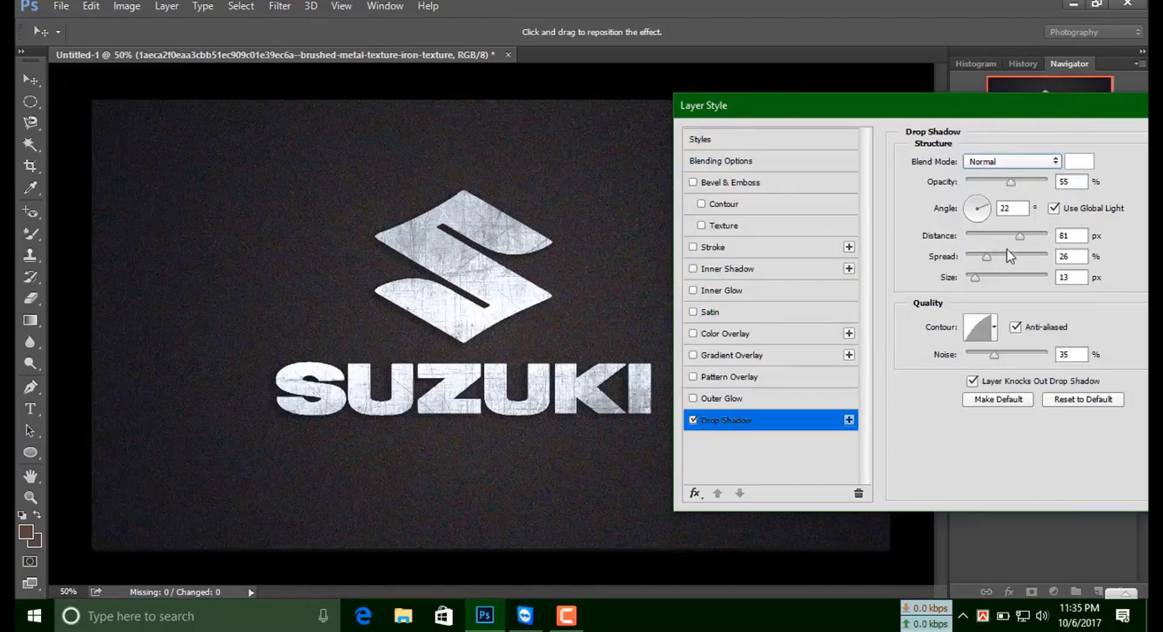
{"action": "double_click", "coordinate": [1062, 355]}
{"action": "type", "text": "100"}
{"action": "left_click_drag", "start_coordinate": [1112, 120], "coordinate": [818, 185]}
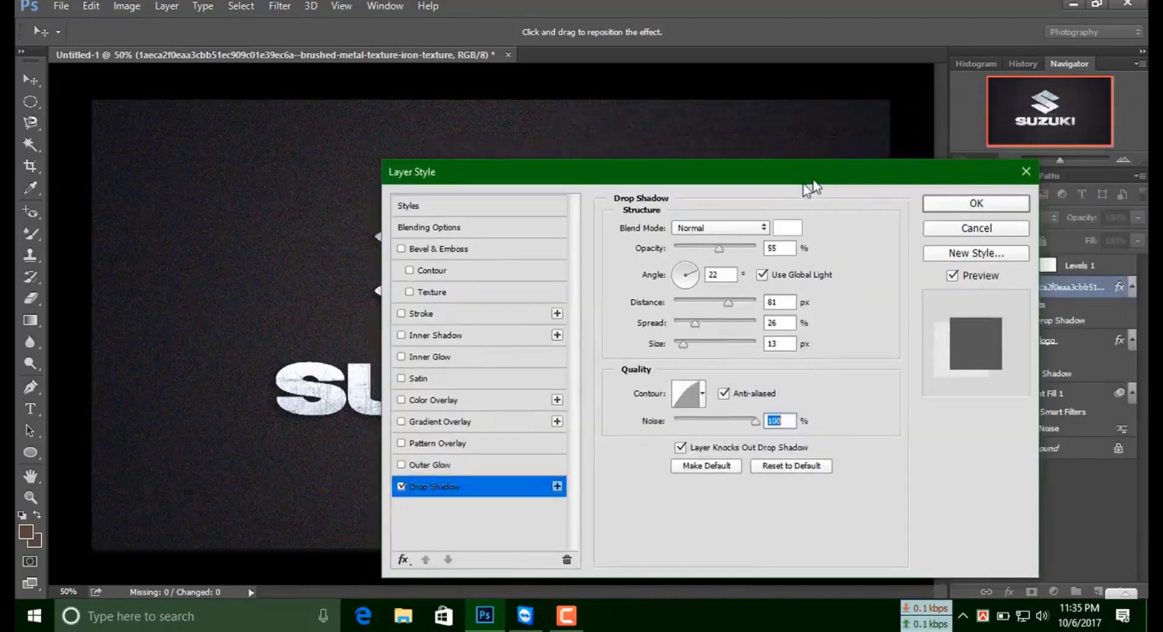
{"action": "left_click", "coordinate": [953, 204]}
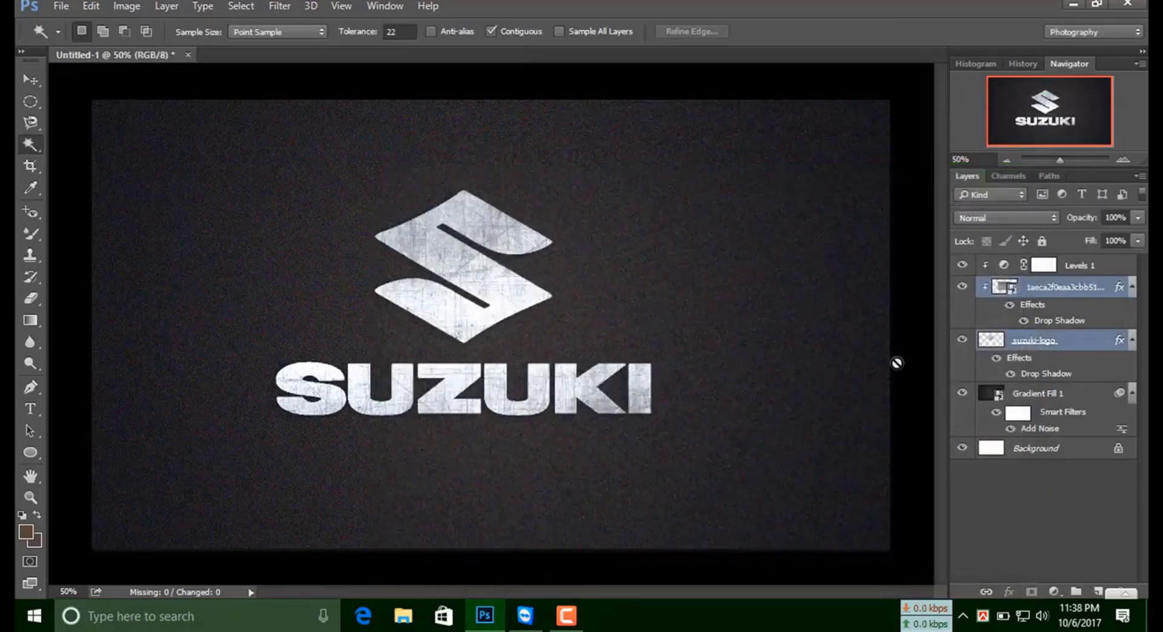
Warm the suzuki-logo layer's colour temperature with the Camera Raw Filter and apply it
{"action": "left_click", "coordinate": [1061, 343]}
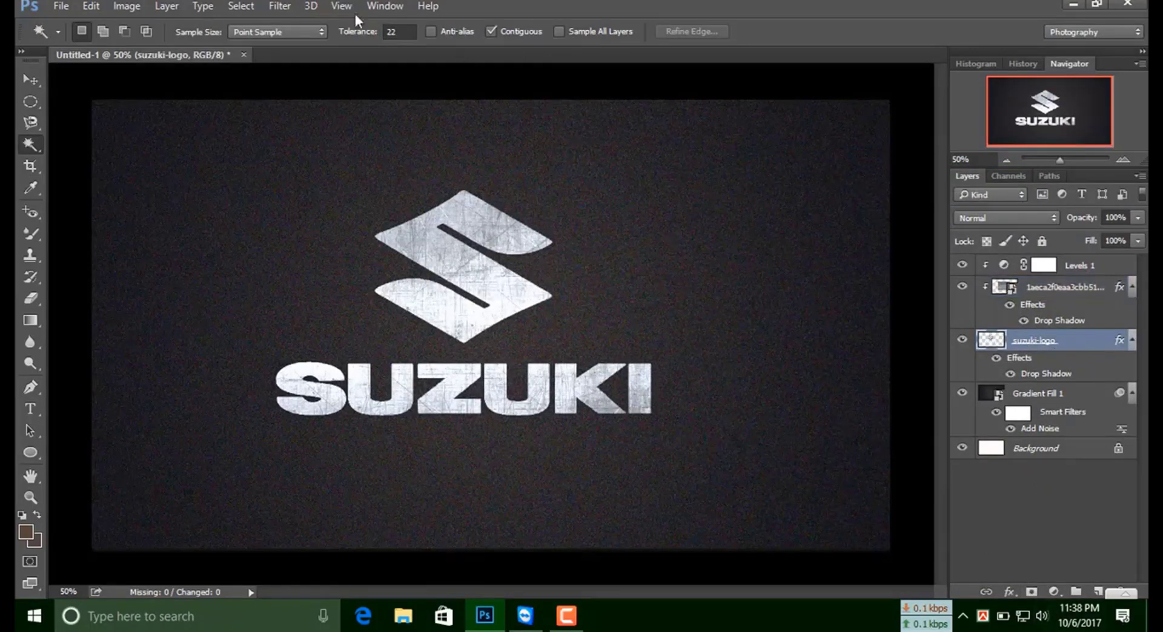
{"action": "left_click", "coordinate": [276, 6]}
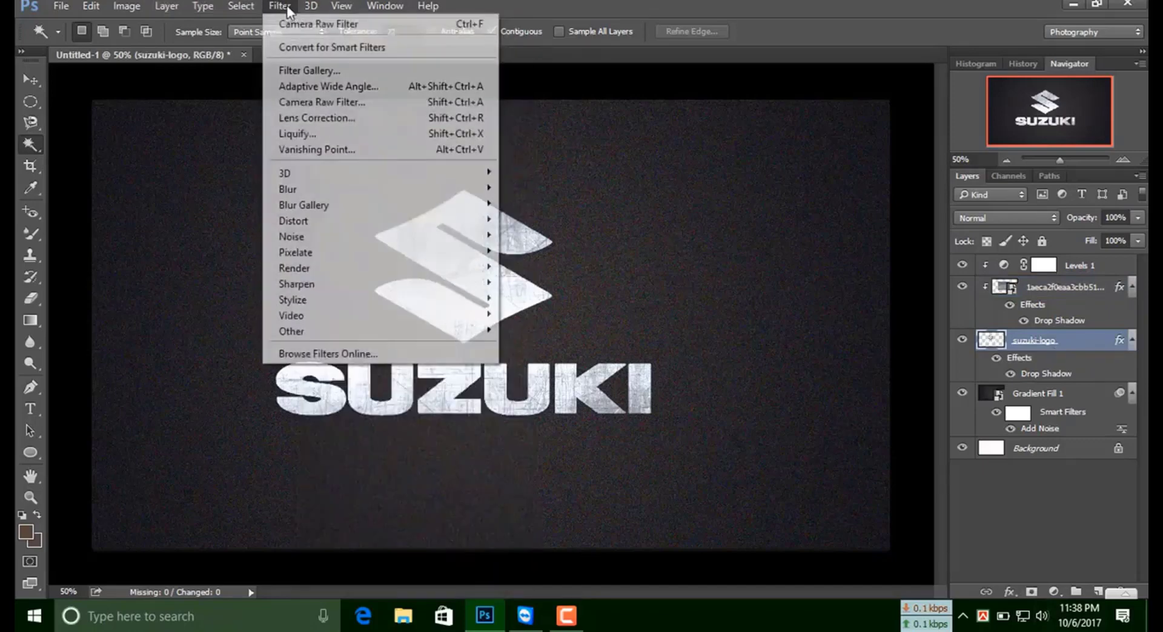
{"action": "left_click", "coordinate": [302, 103]}
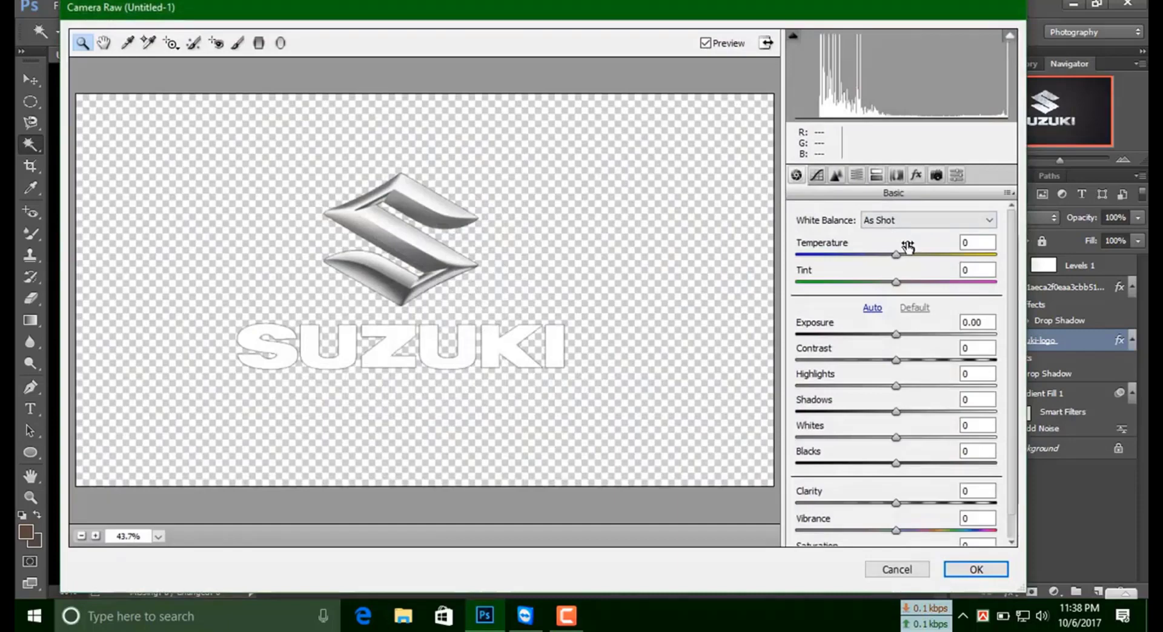
{"action": "left_click_drag", "start_coordinate": [896, 255], "coordinate": [938, 255]}
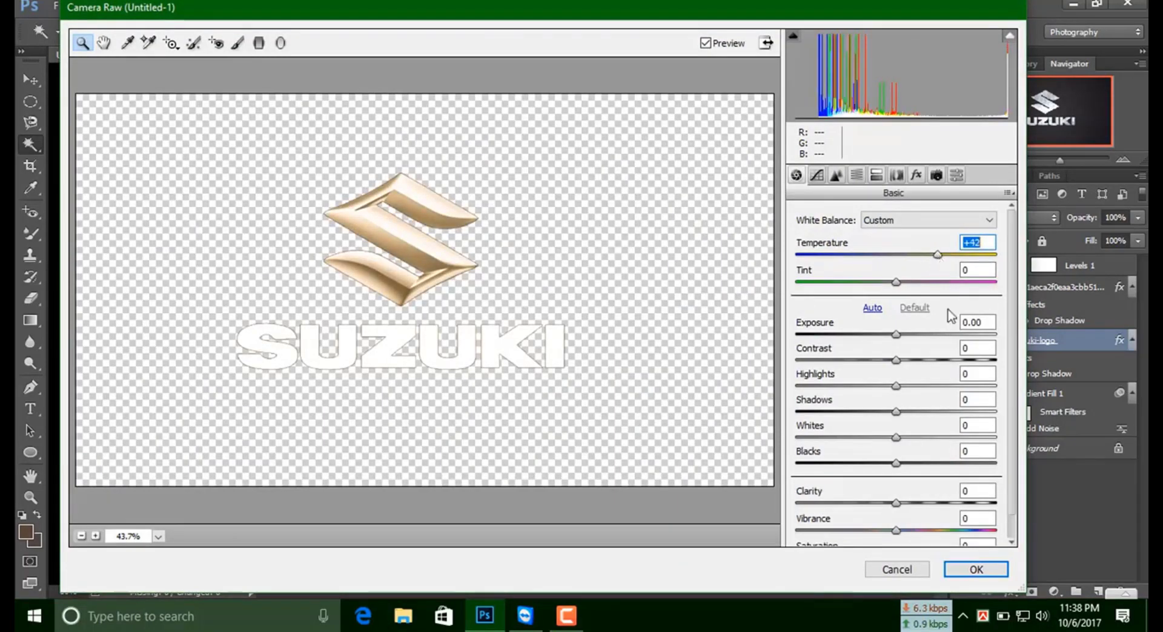
{"action": "left_click", "coordinate": [513, 358]}
{"action": "left_click", "coordinate": [969, 568]}
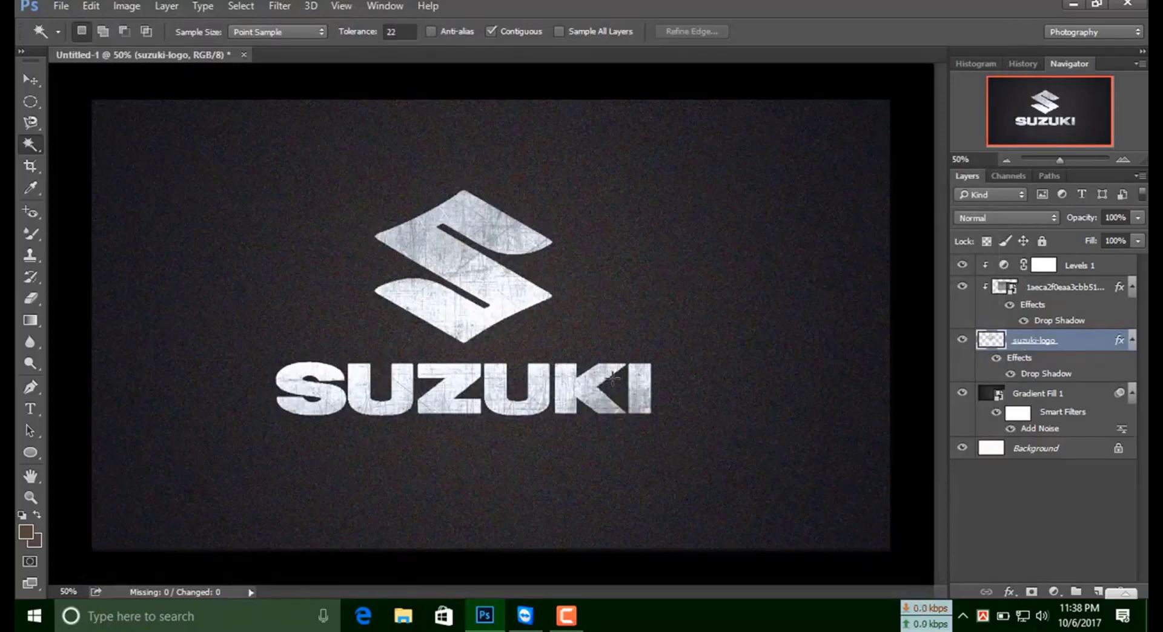
Select the metal texture layer in the Layers panel
{"action": "left_click", "coordinate": [1054, 492]}
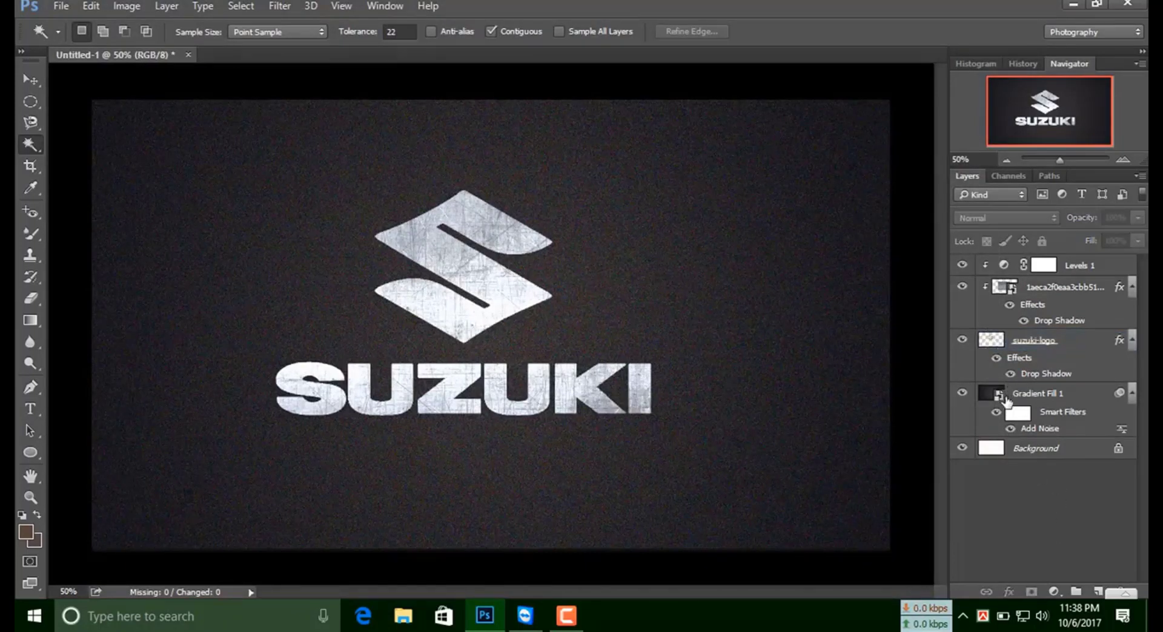
{"action": "left_click_drag", "start_coordinate": [1003, 398], "coordinate": [978, 397]}
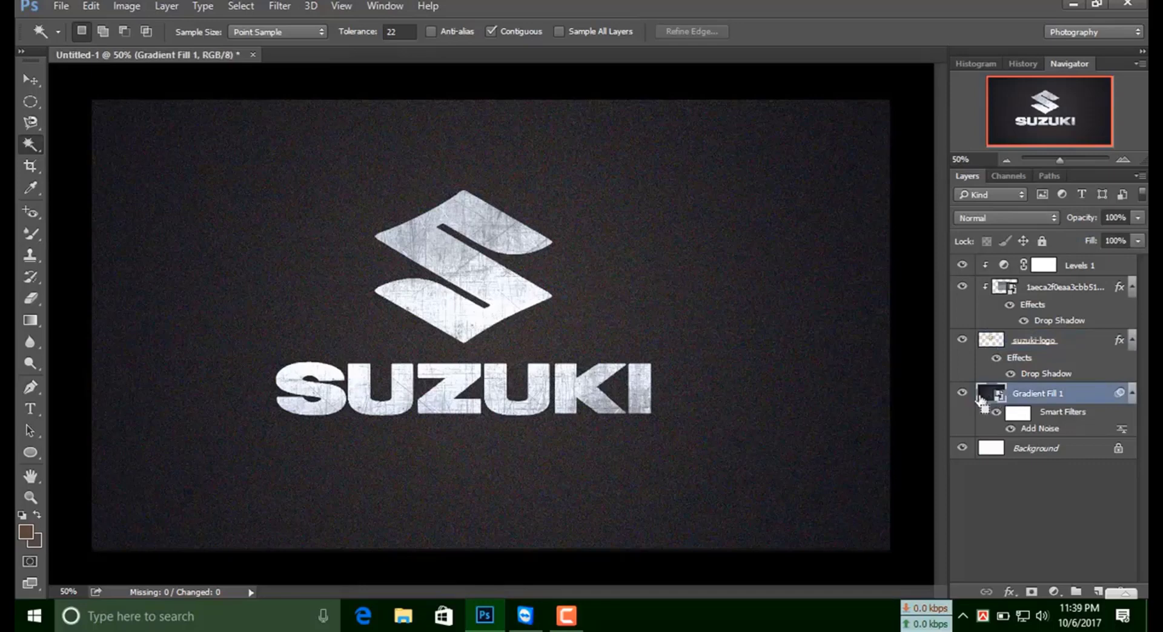
{"action": "left_click", "coordinate": [1006, 340]}
{"action": "left_click", "coordinate": [1037, 290]}
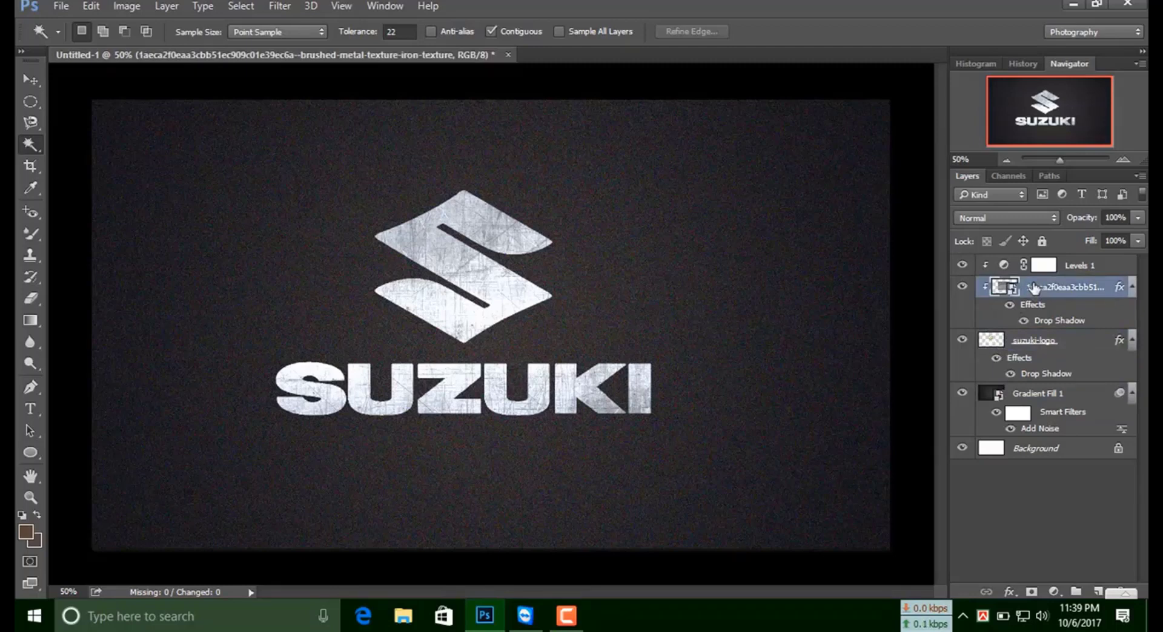
{"action": "key", "text": "m"}
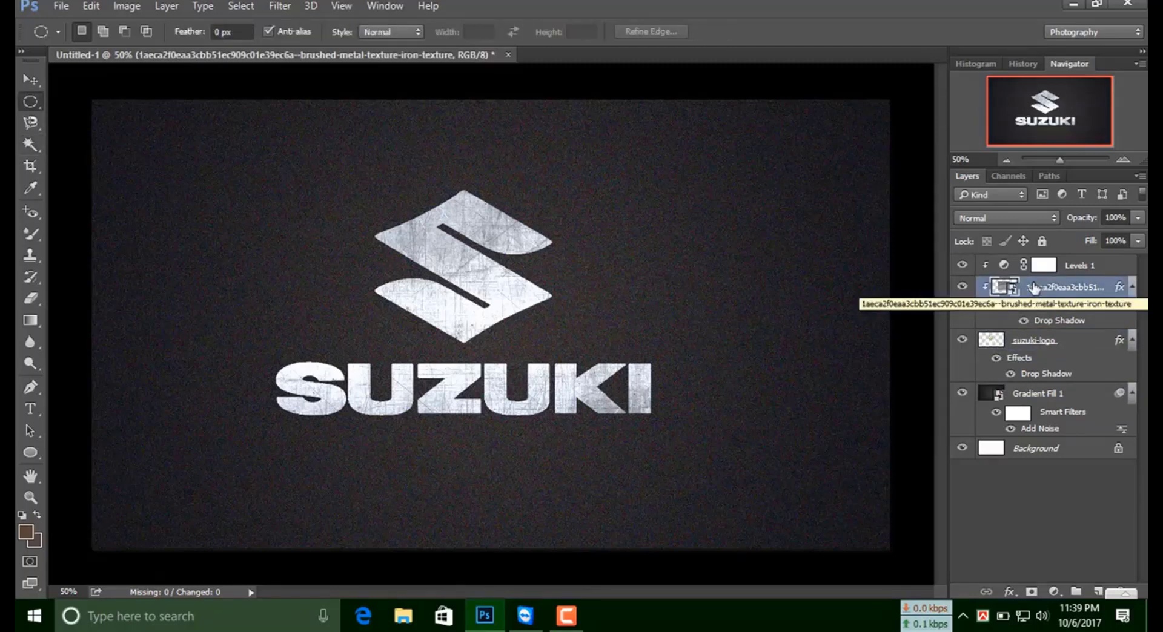
Add a Levels adjustment above the texture, darkening the logo's shadows and midtones
{"action": "left_click", "coordinate": [1054, 592]}
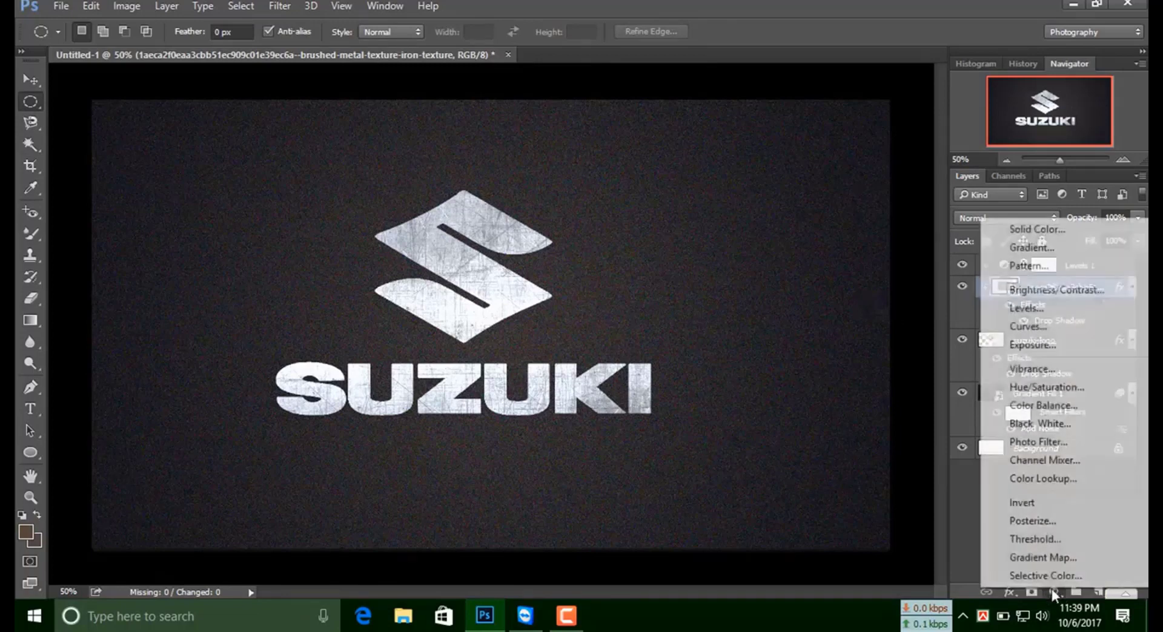
{"action": "left_click", "coordinate": [1038, 309]}
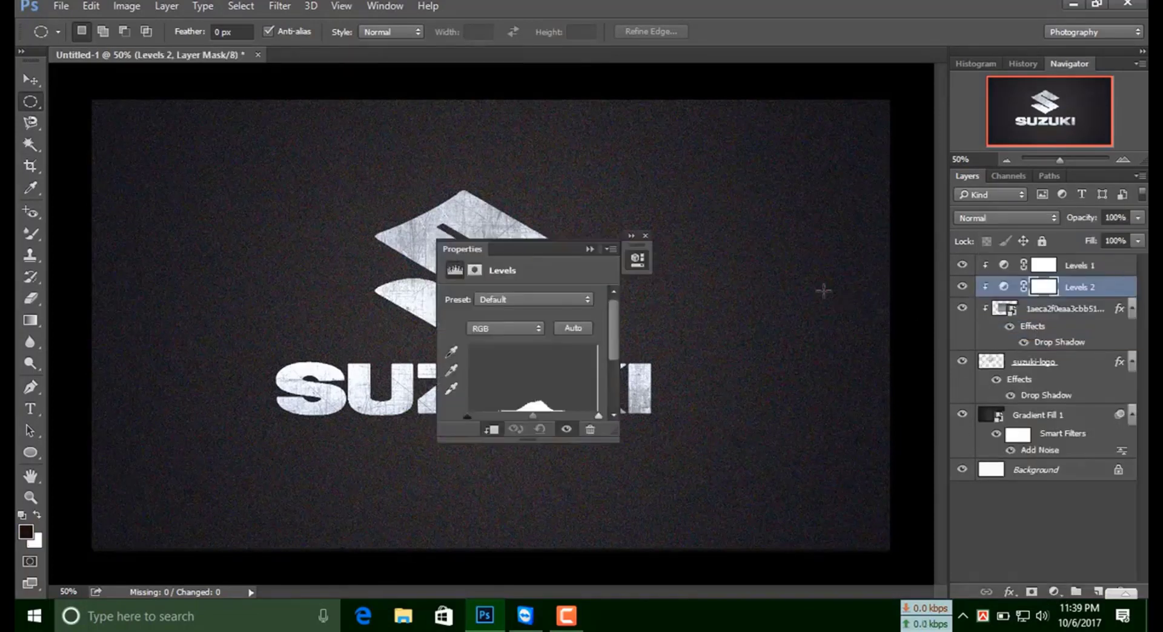
{"action": "mouse_move", "coordinate": [597, 241]}
{"action": "left_mouse_down"}
{"action": "mouse_move", "coordinate": [760, 176]}
{"action": "mouse_move", "coordinate": [812, 131]}
{"action": "left_mouse_up"}
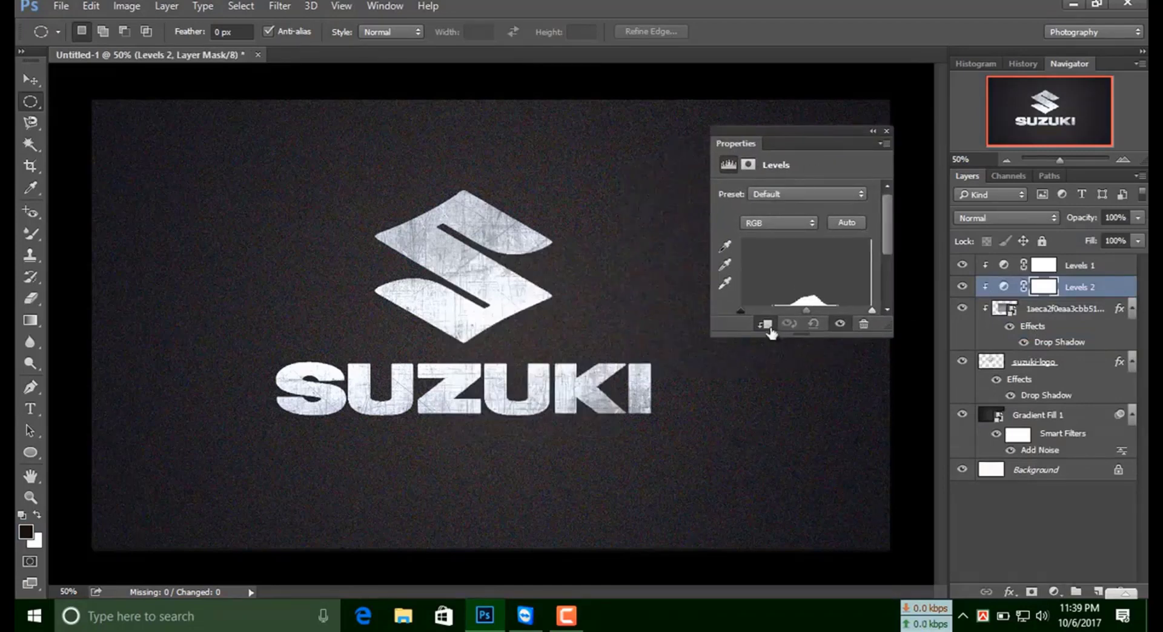
{"action": "mouse_move", "coordinate": [874, 311]}
{"action": "left_mouse_down"}
{"action": "mouse_move", "coordinate": [849, 310]}
{"action": "mouse_move", "coordinate": [871, 310]}
{"action": "left_mouse_up"}
{"action": "mouse_move", "coordinate": [738, 309]}
{"action": "left_mouse_down"}
{"action": "mouse_move", "coordinate": [787, 313]}
{"action": "mouse_move", "coordinate": [756, 315]}
{"action": "left_mouse_up"}
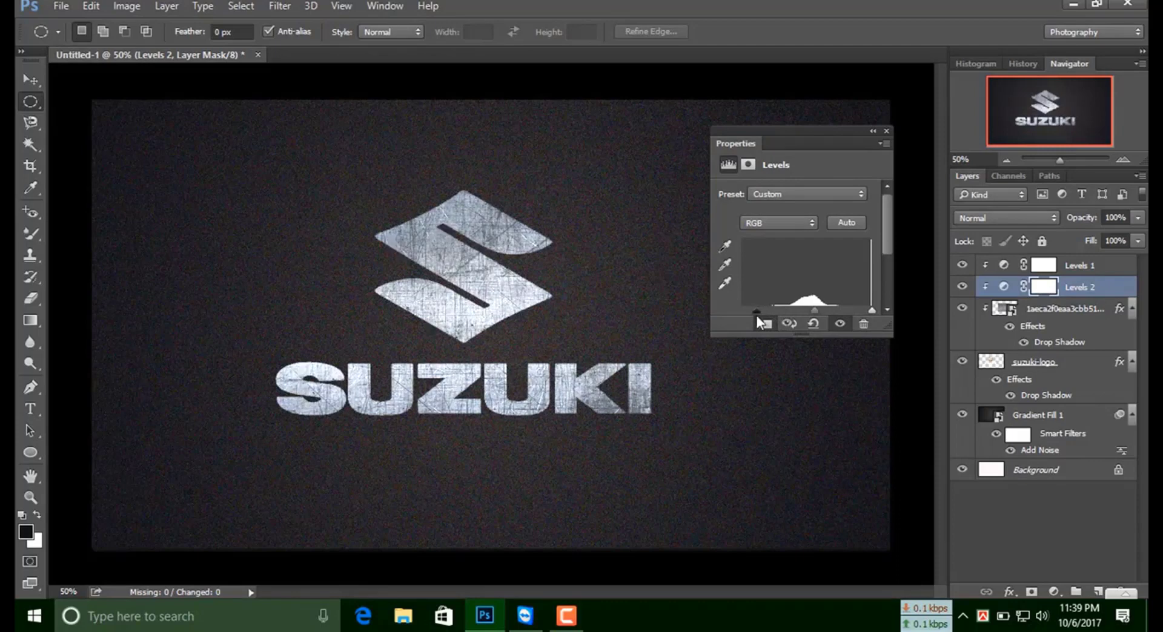
{"action": "left_click", "coordinate": [885, 132]}
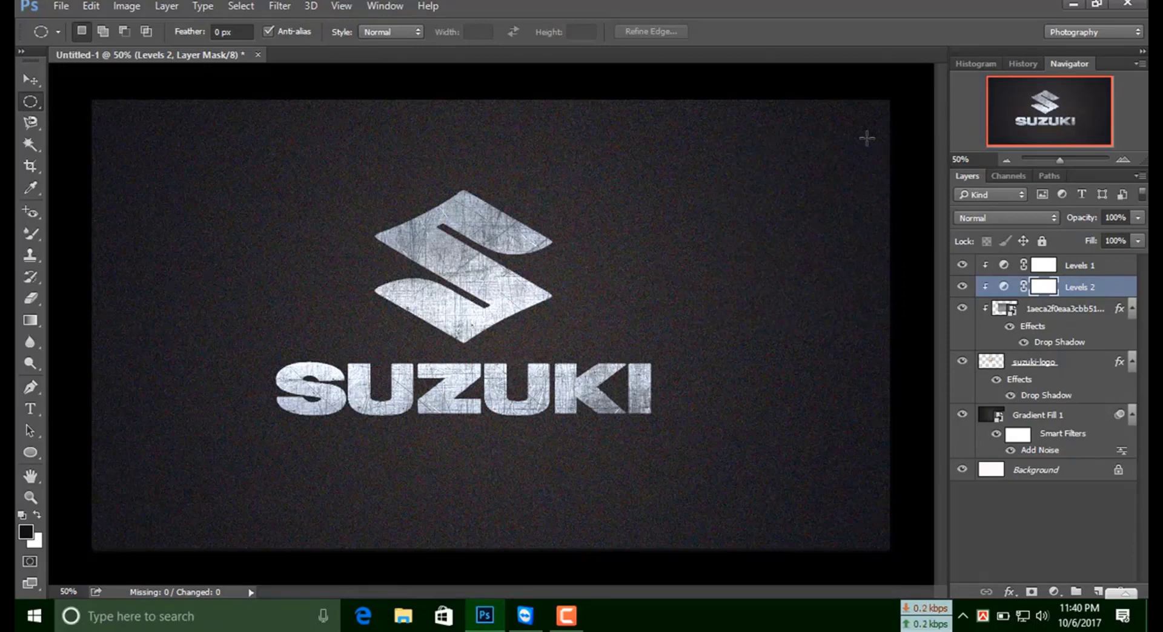
Group the metal texture, suzuki-logo and Gradient Fill 1 layers into Group 1
{"action": "left_click", "coordinate": [1078, 310], "text": "shift"}
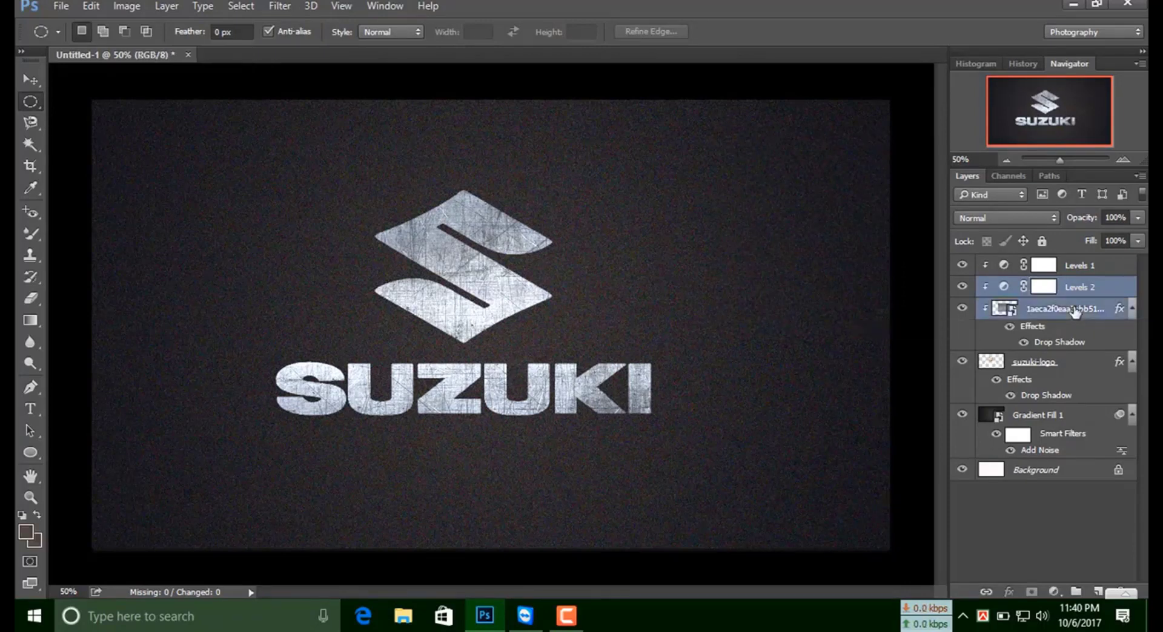
{"action": "left_click", "coordinate": [1051, 364], "text": "shift"}
{"action": "left_click", "coordinate": [1048, 419], "text": "shift"}
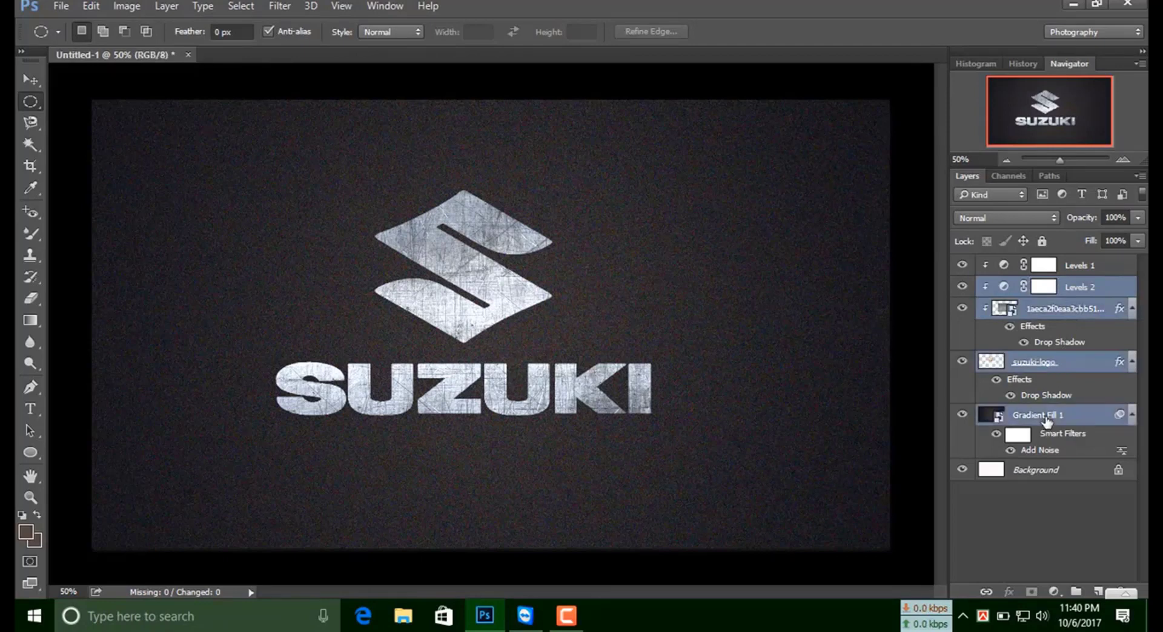
{"action": "left_click", "coordinate": [1076, 593]}
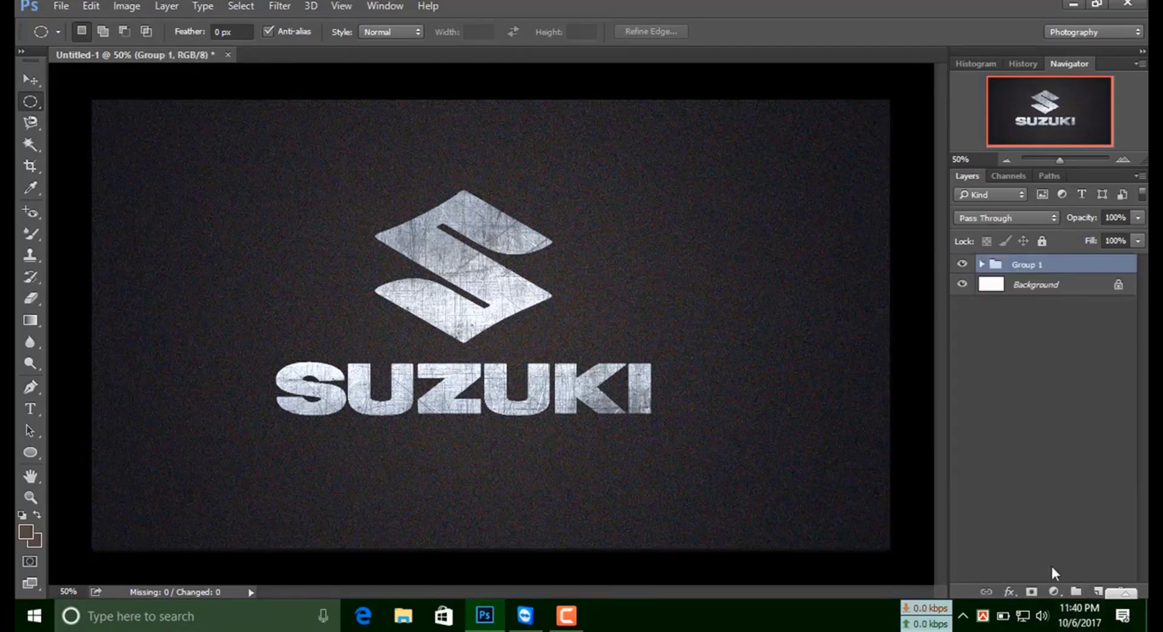
{"action": "left_click", "coordinate": [1053, 592]}
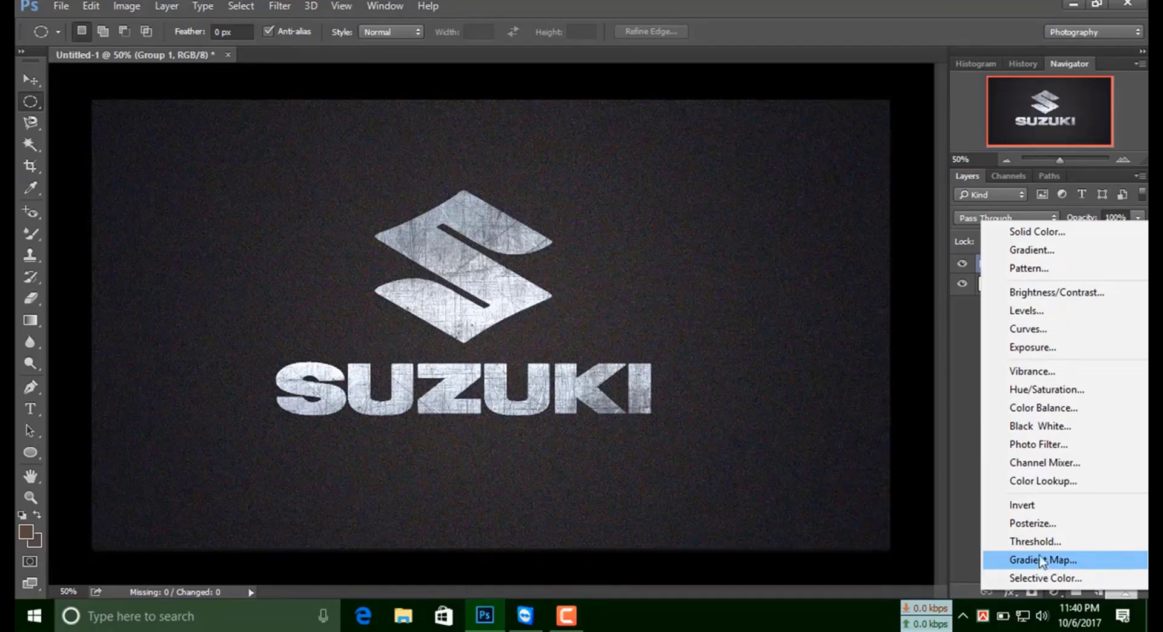
Add a FoggyNight.3DL Color Lookup layer above the group and lower its fill
{"action": "left_click", "coordinate": [1043, 481]}
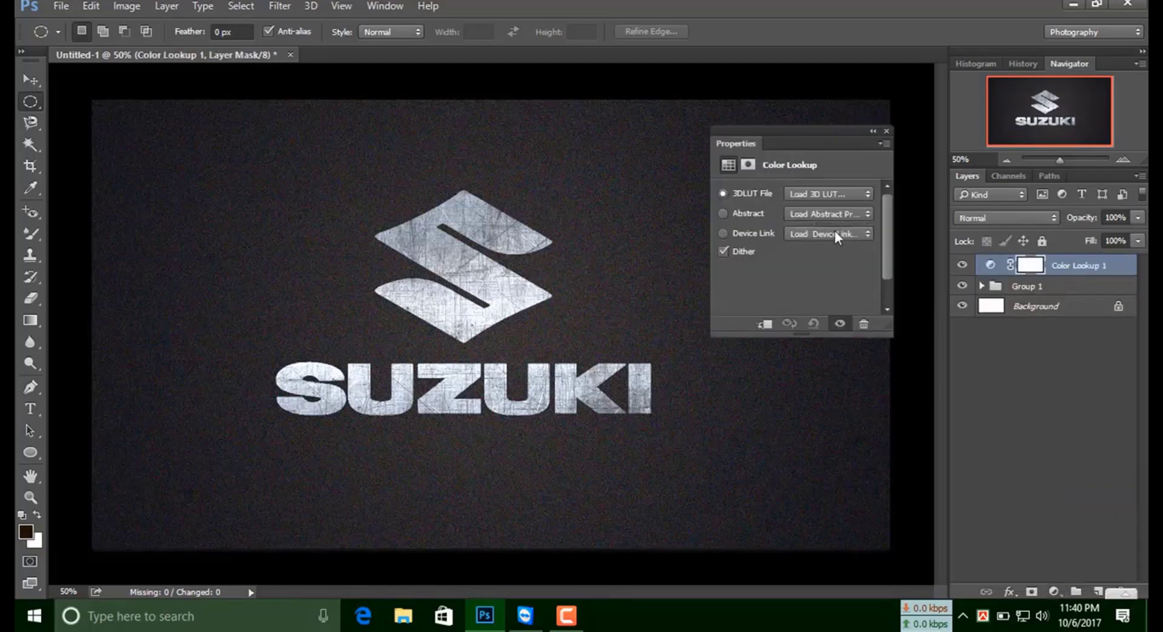
{"action": "left_click", "coordinate": [837, 195]}
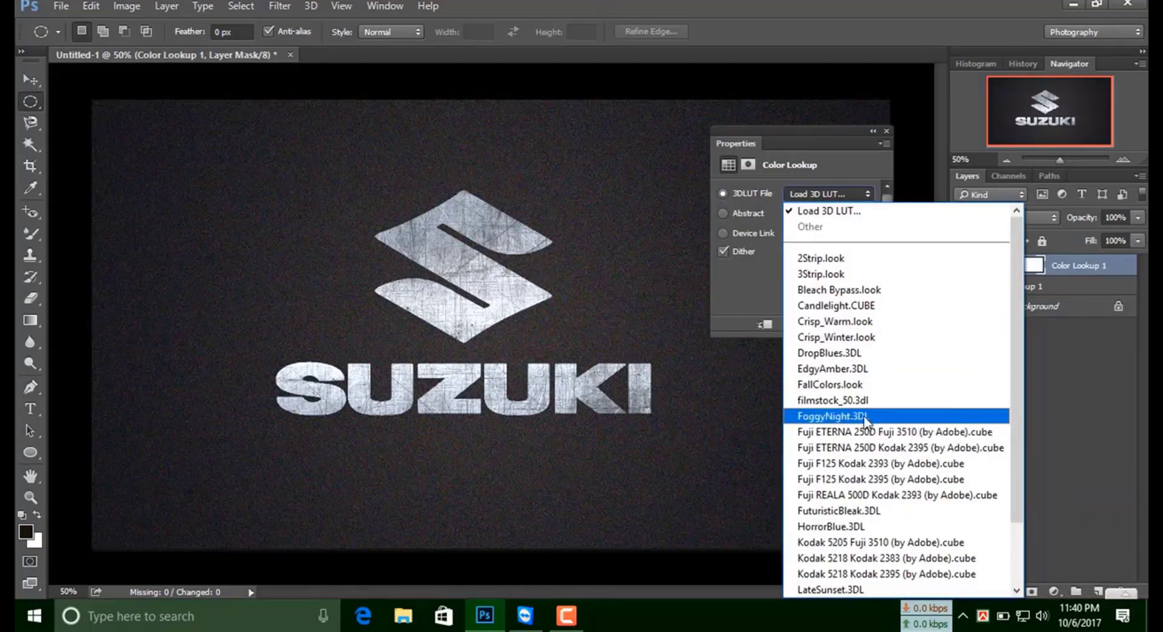
{"action": "left_click", "coordinate": [835, 301]}
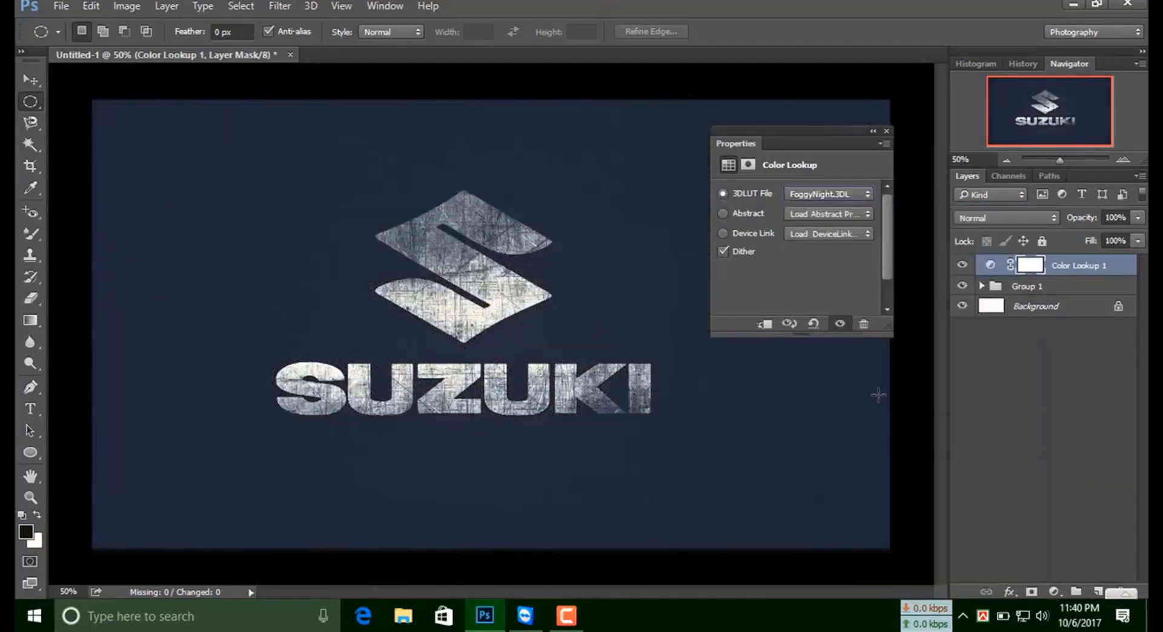
{"action": "left_click", "coordinate": [885, 131]}
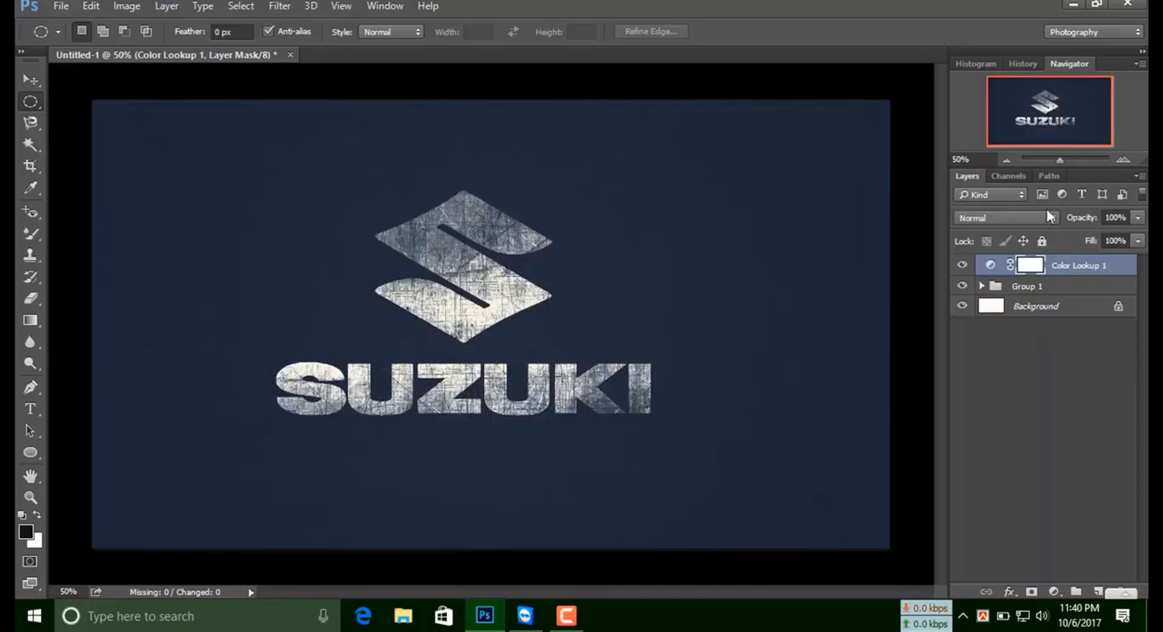
{"action": "left_click", "coordinate": [1136, 244]}
{"action": "left_click", "coordinate": [1094, 261]}
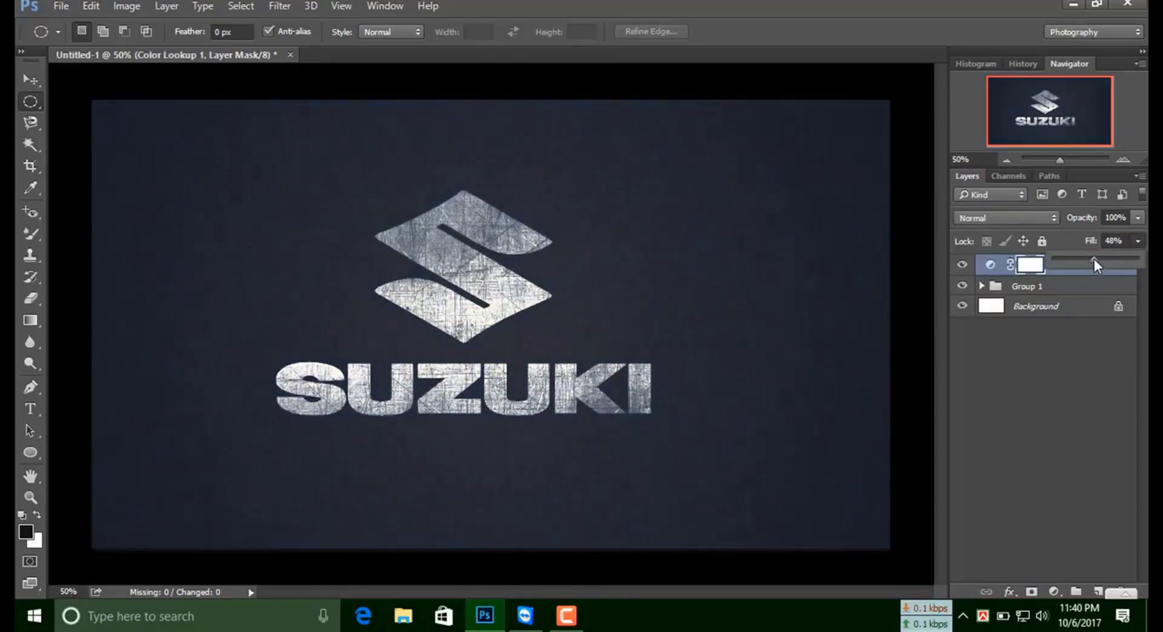
{"action": "left_click", "coordinate": [1075, 382]}
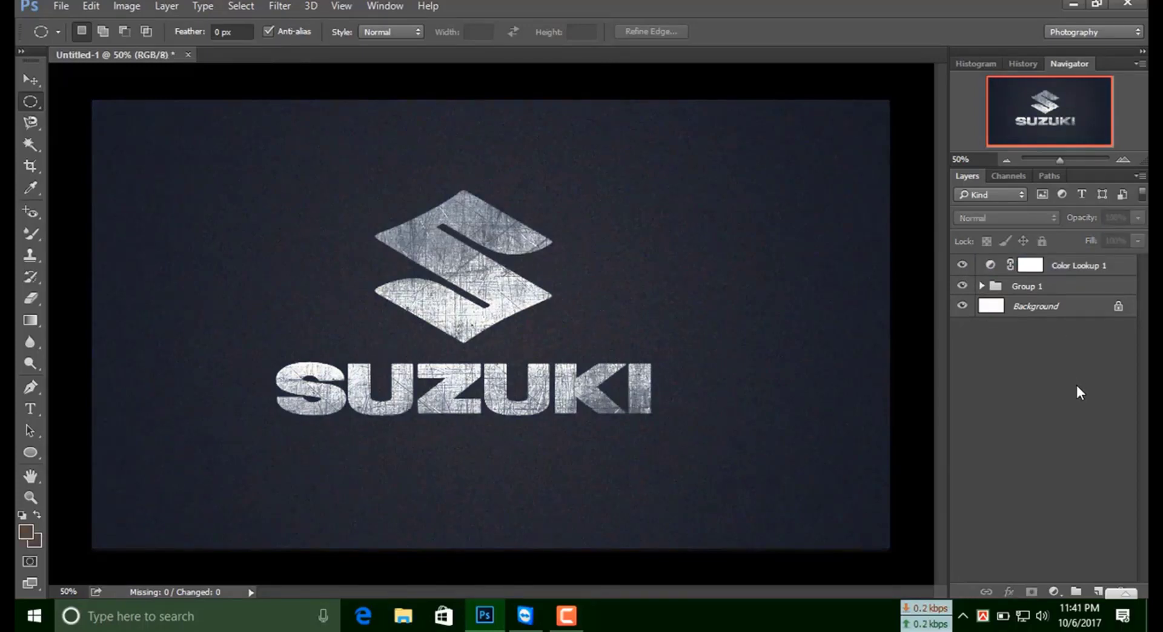
Select the Color Lookup 1 layer and open the Camera Raw Filter
{"action": "left_click", "coordinate": [1078, 265]}
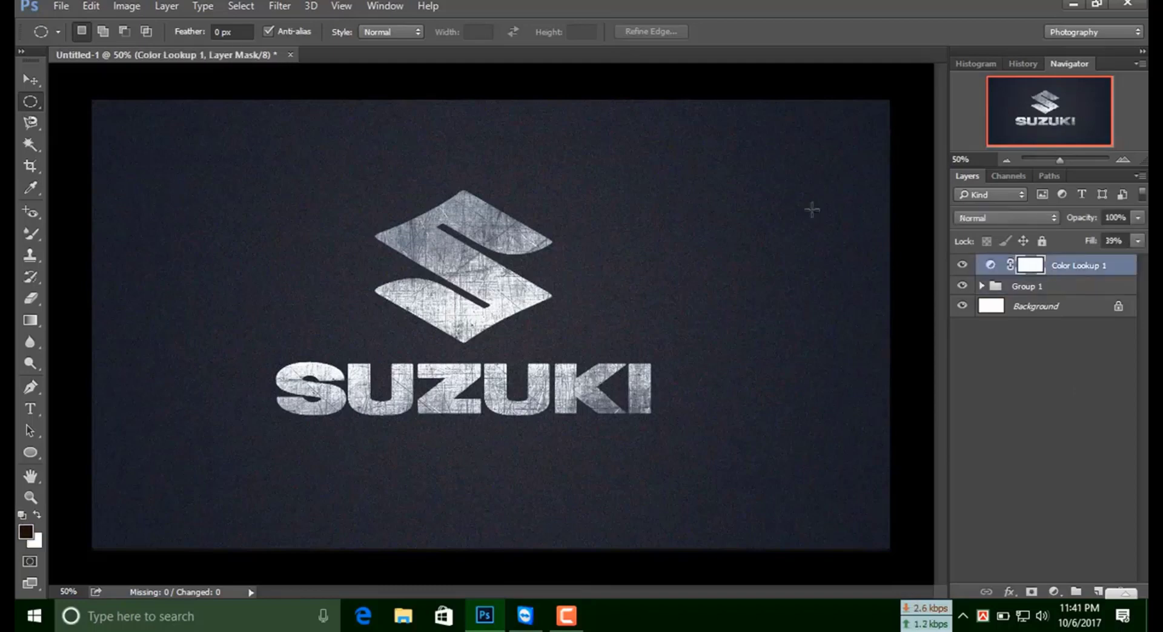
{"action": "left_click", "coordinate": [224, 6]}
{"action": "left_click", "coordinate": [275, 6]}
{"action": "left_click", "coordinate": [318, 102]}
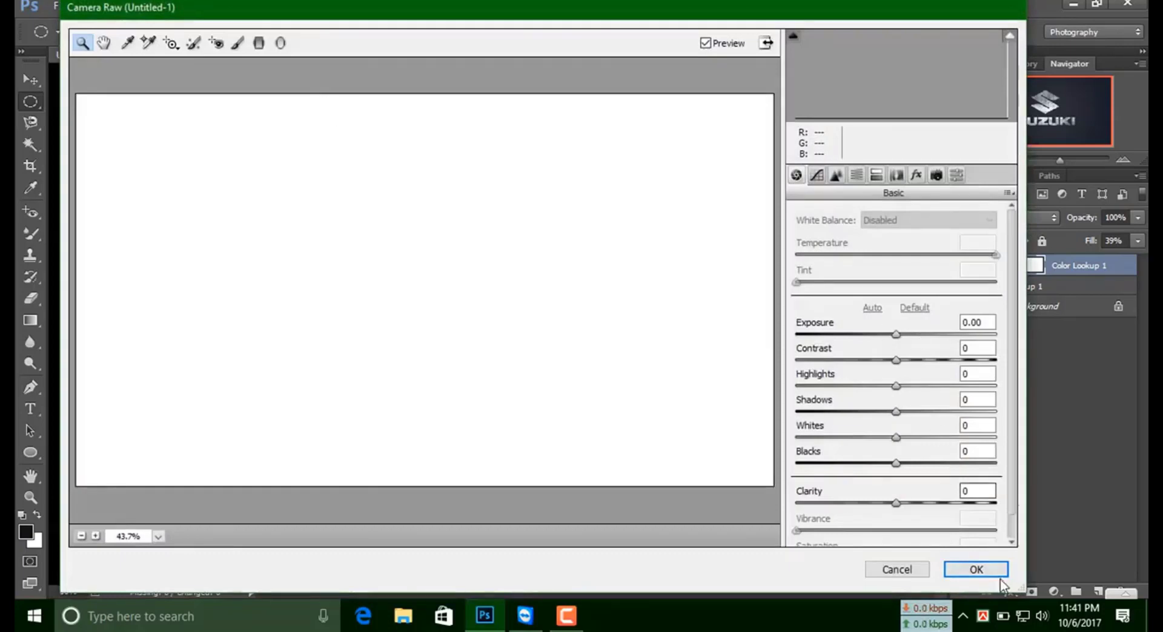
Close the Camera Raw Filter, select Group 1, and dismiss the Filter menu unused
{"action": "left_click", "coordinate": [887, 569]}
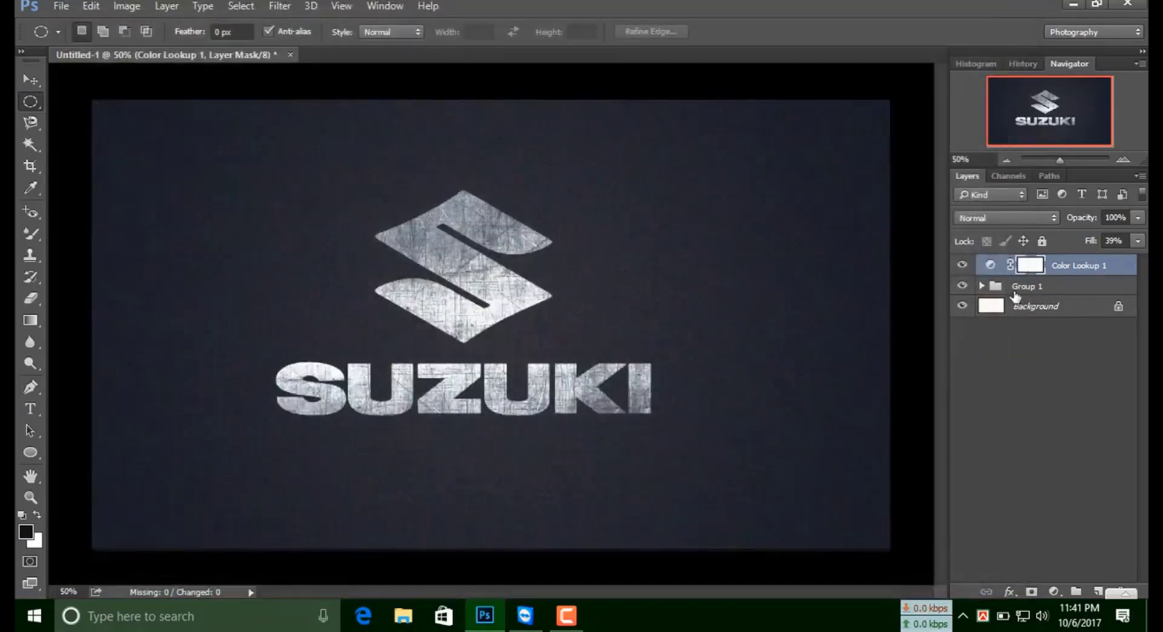
{"action": "left_click", "coordinate": [1011, 290]}
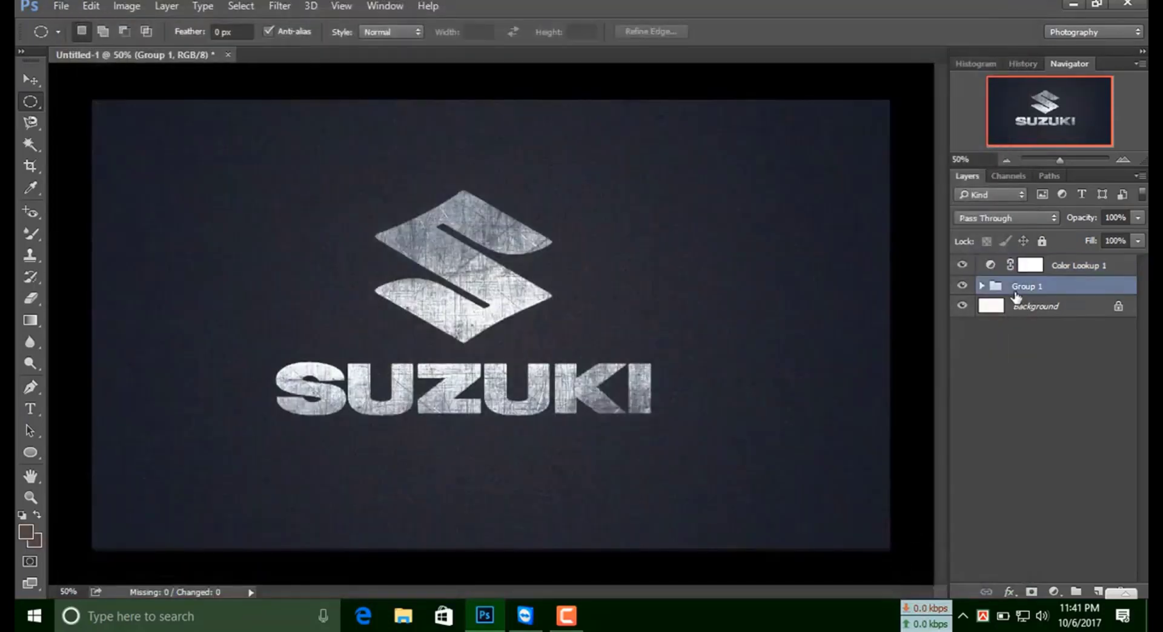
{"action": "left_click", "coordinate": [284, 5]}
{"action": "left_click", "coordinate": [665, 172]}
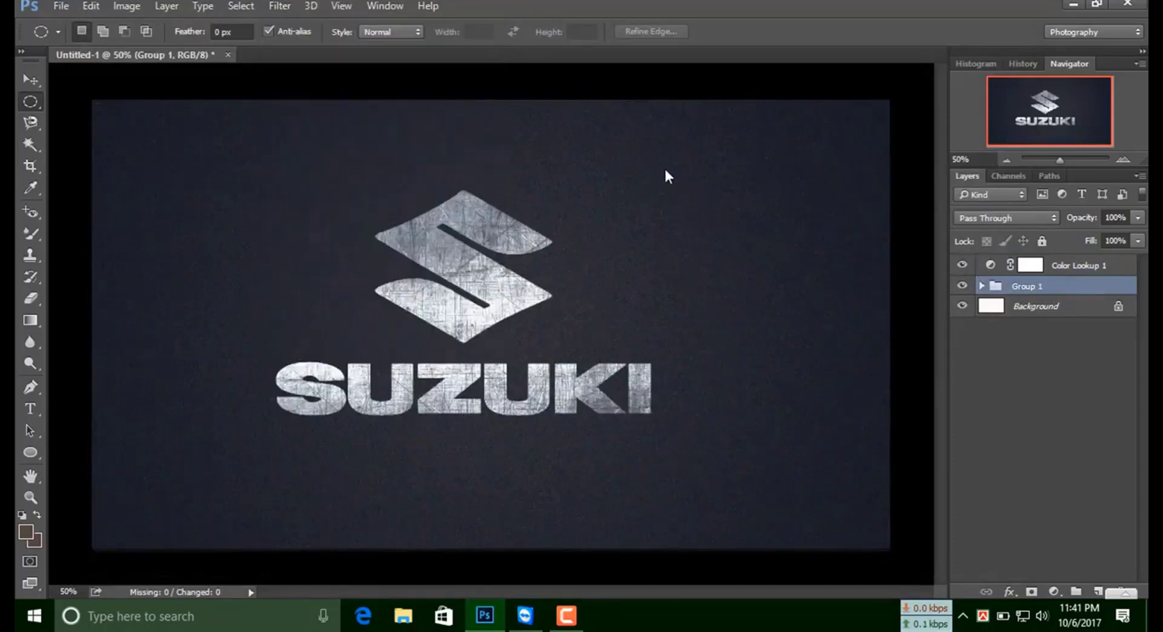